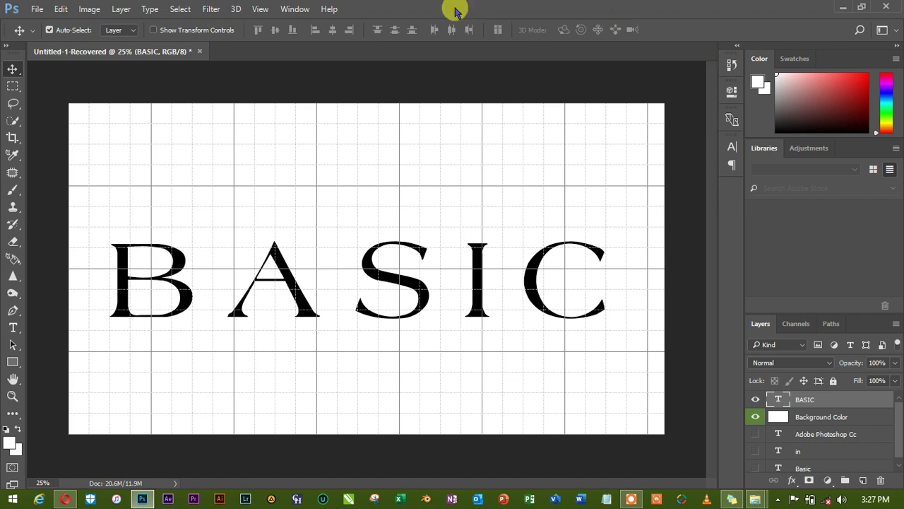
left_click(295, 10)
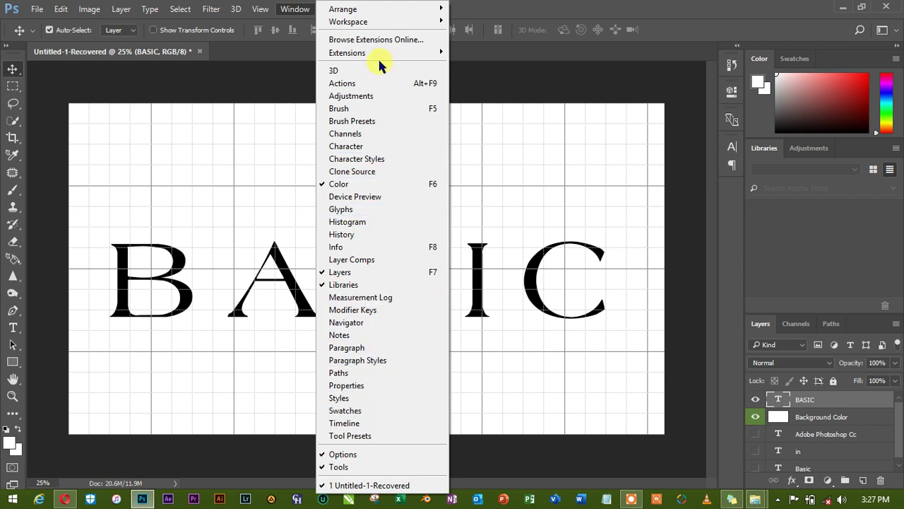
left_click(292, 9)
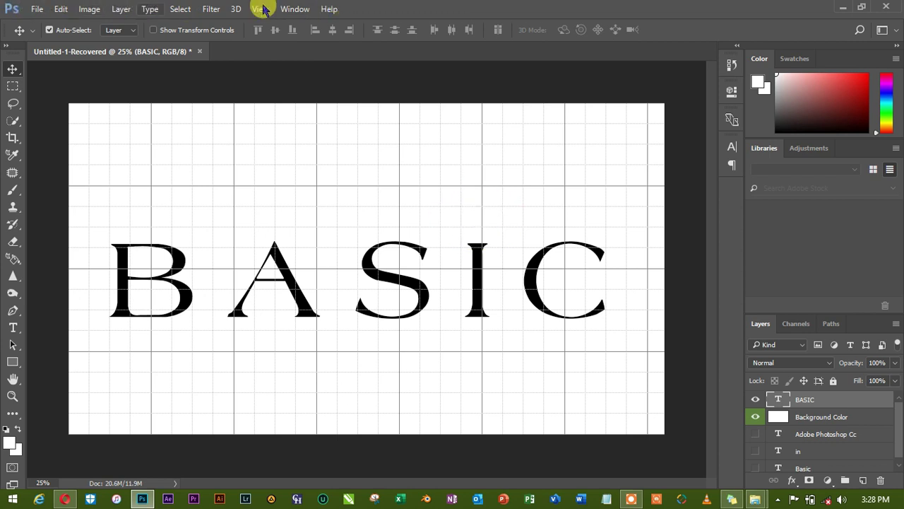
left_click(40, 8)
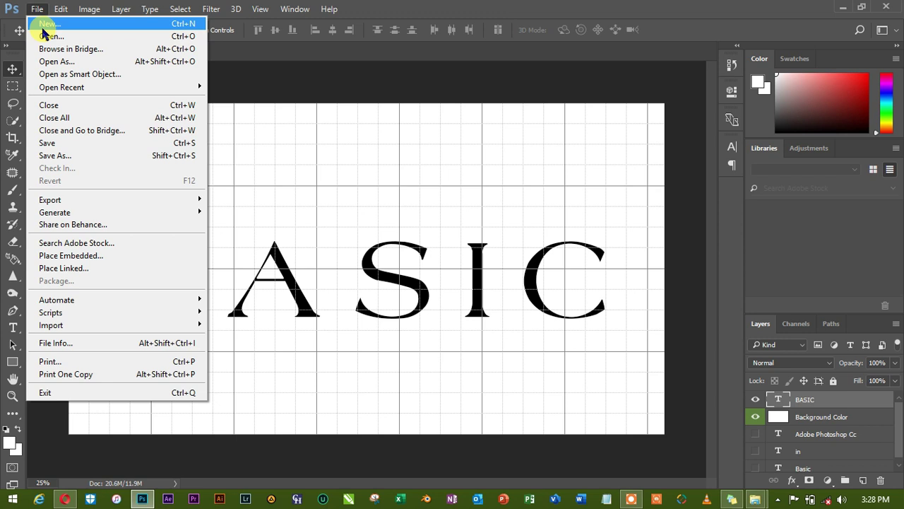
left_click(219, 34)
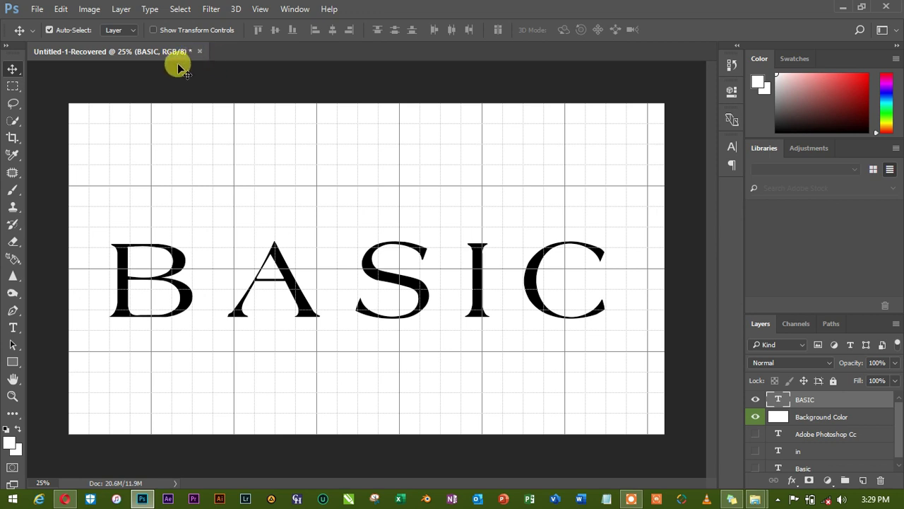
left_click_drag(147, 62, 188, 71)
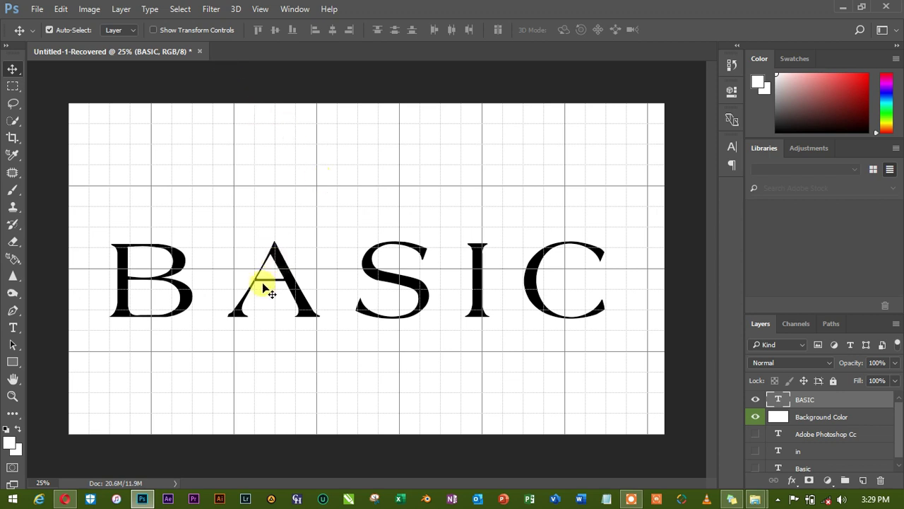
Nudge the BASIC text layer upward until it sits vertically centred on the canvas's middle grid line
key("Up")
key("Up")
key("Up")
key("Up")
key("Up")
key("Up")
key("Up")
key("Up")
key("Up")
key("Up")
key("Up")
key("Up")
key("Up")
key("Up")
key("Up")
key("Up")
key("Up")
key("Up")
key("Up")
key("Up")
key("Up")
key("Up")
key("Up")
key("Up")
key("Up")
key("Up")
key("Up")
key("Up")
key("Up")
key("Up")
key("Up")
key("Up")
key("Up")
key("Up")
key("Up")
key("Up")
key("Up")
key("Up")
key("Up")
key("Up")
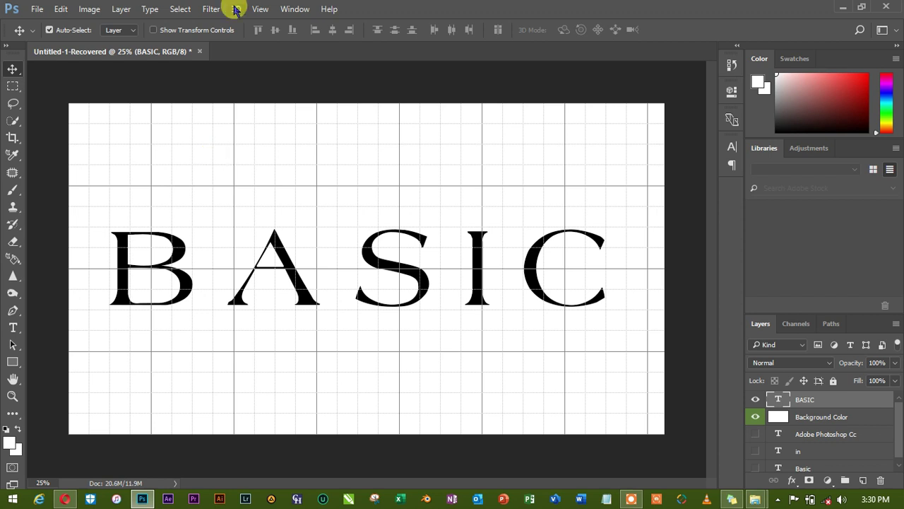
Look through the file commands, including the options for recent files, export, generate, placing and scripts
left_click(38, 11)
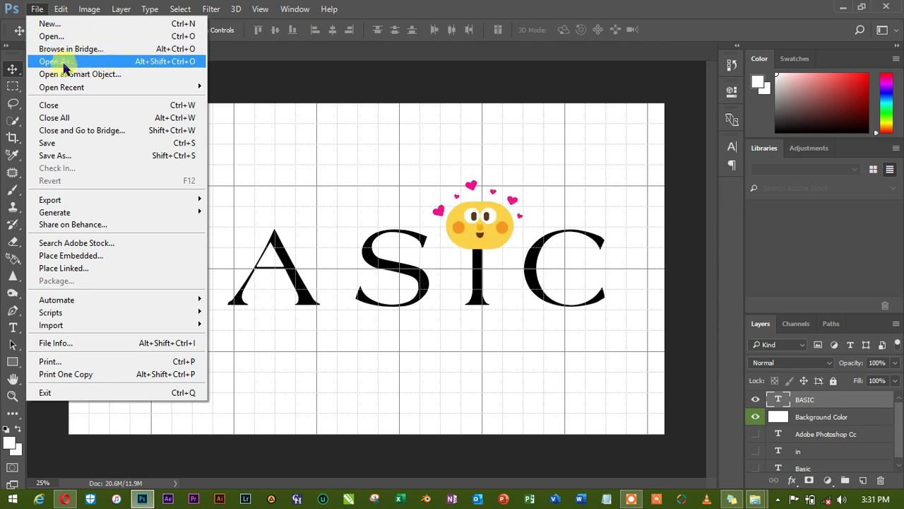
mouse_move(90, 87)
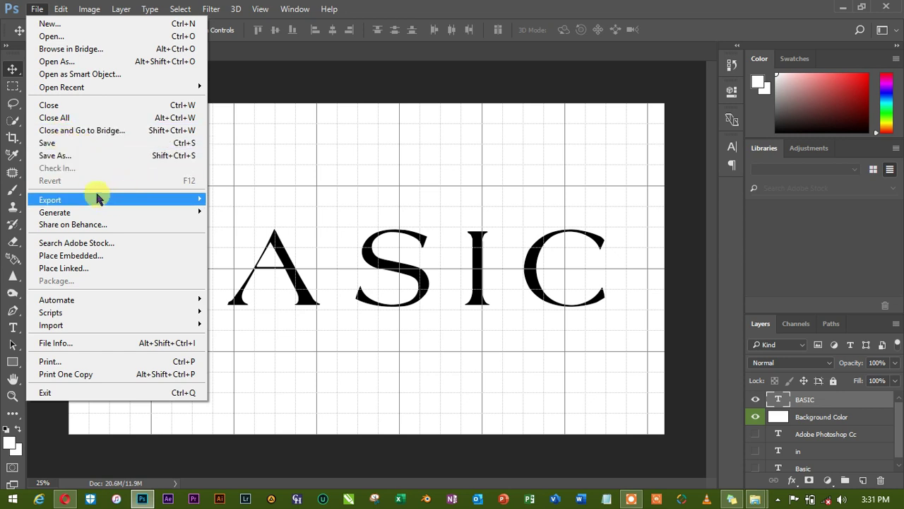
mouse_move(110, 203)
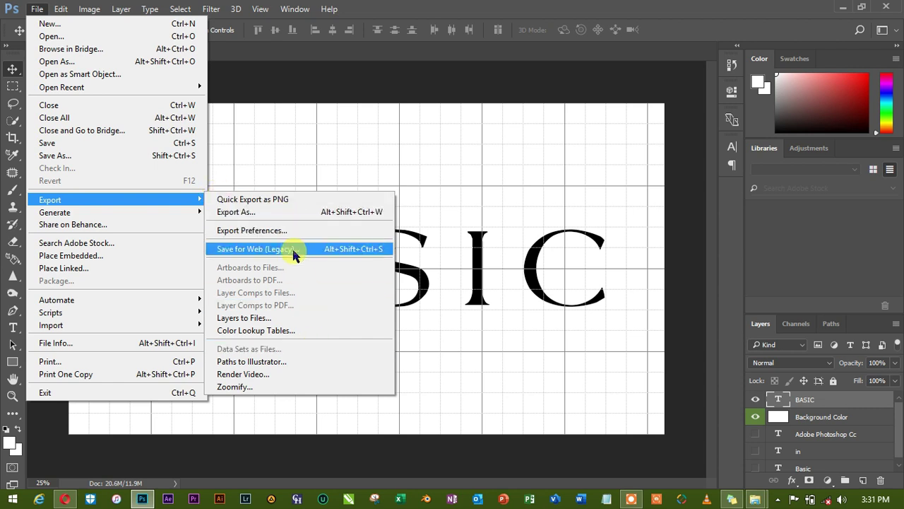
mouse_move(151, 213)
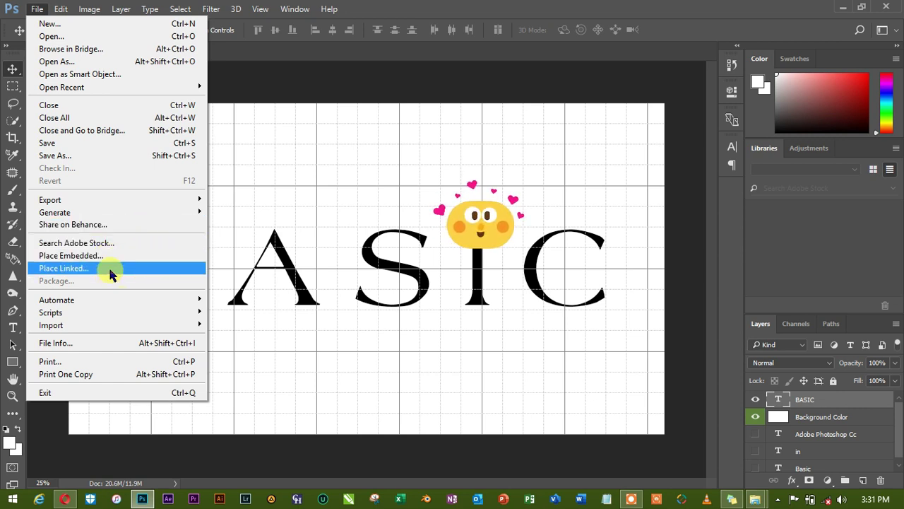
mouse_move(140, 317)
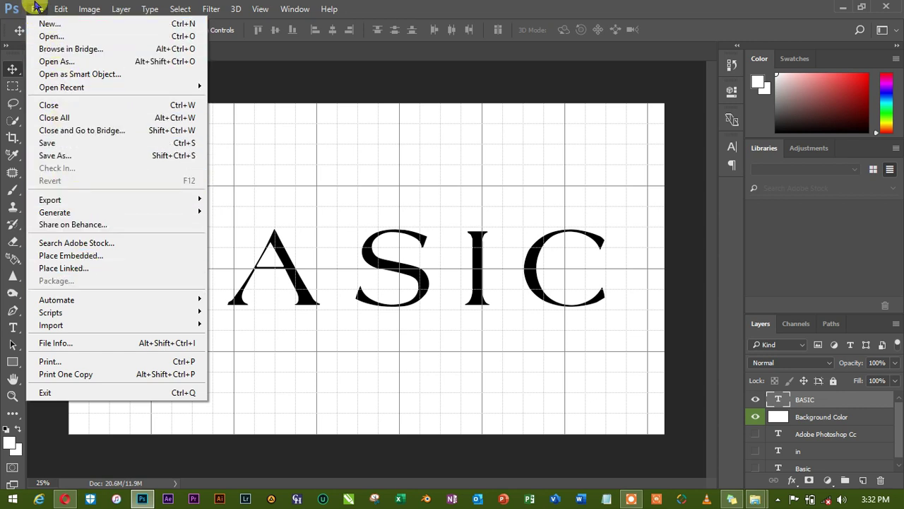
left_click(37, 8)
left_click(62, 9)
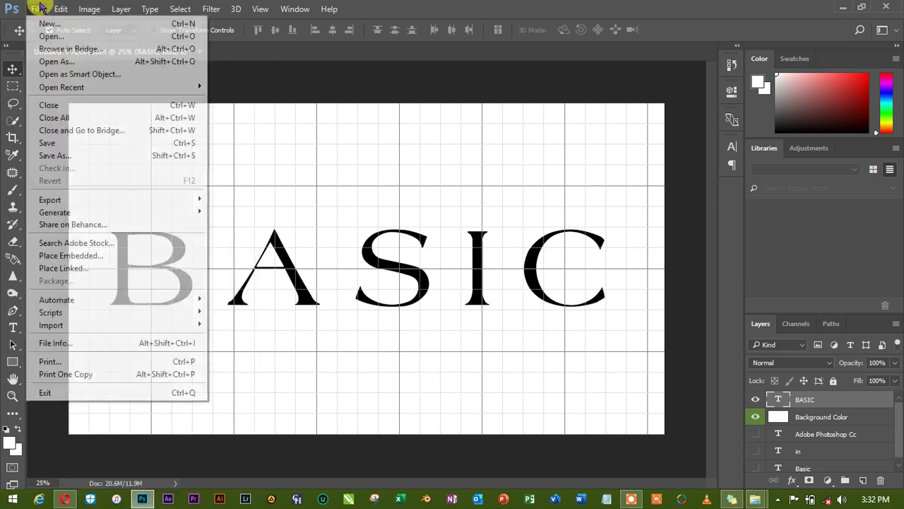
left_click(61, 9)
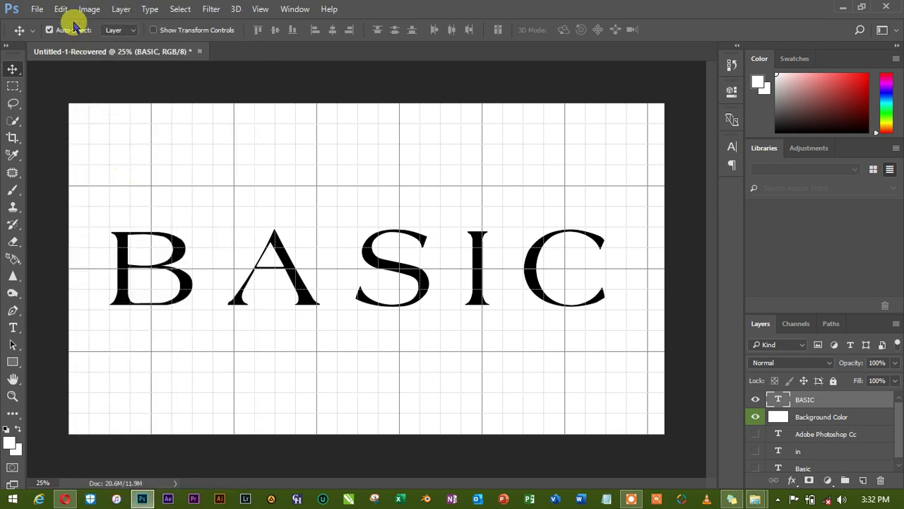
Look through the image commands, including the colour mode, adjustment and image rotation options
left_click(89, 10)
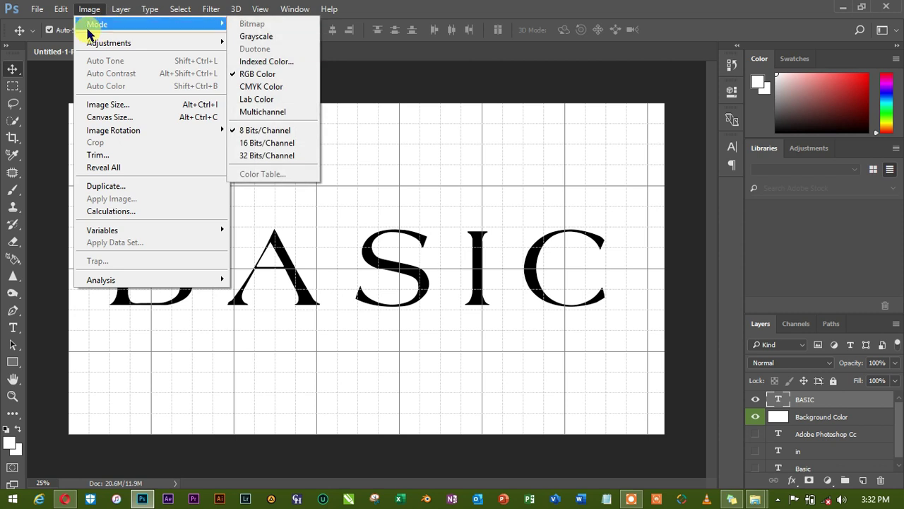
mouse_move(121, 29)
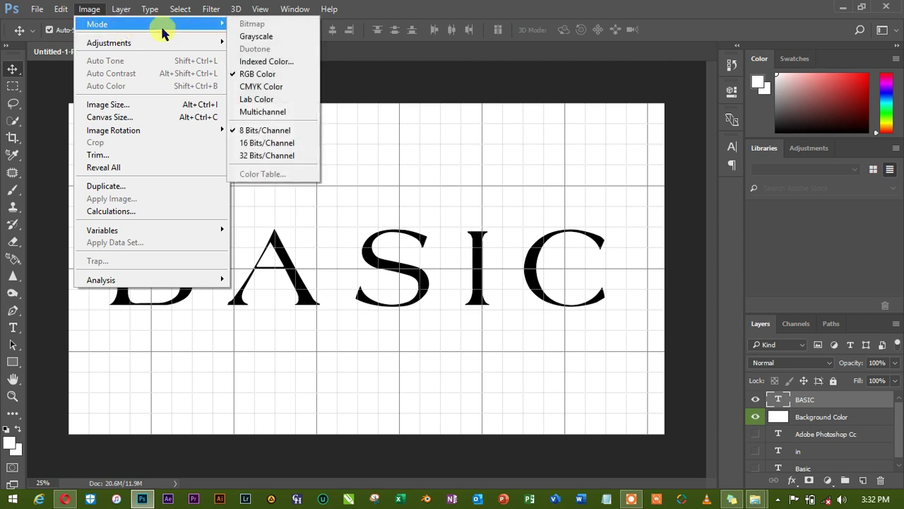
left_click(211, 8)
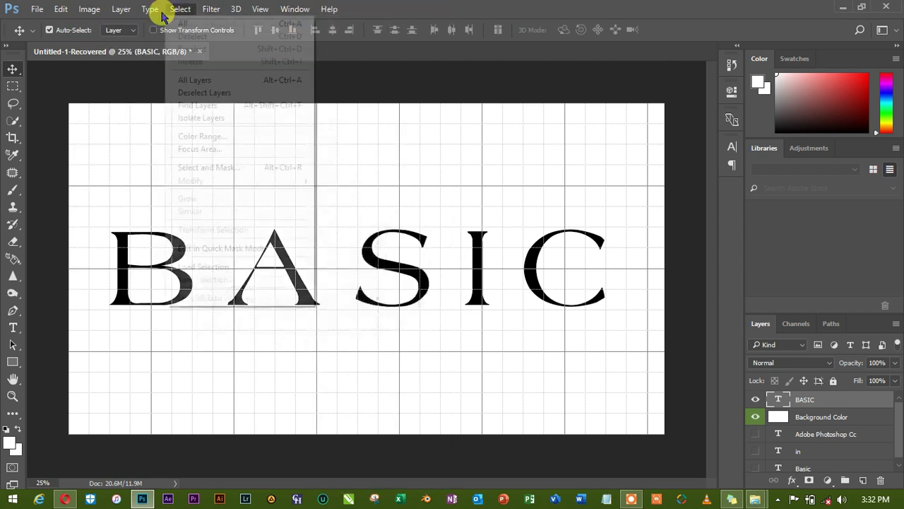
mouse_move(128, 24)
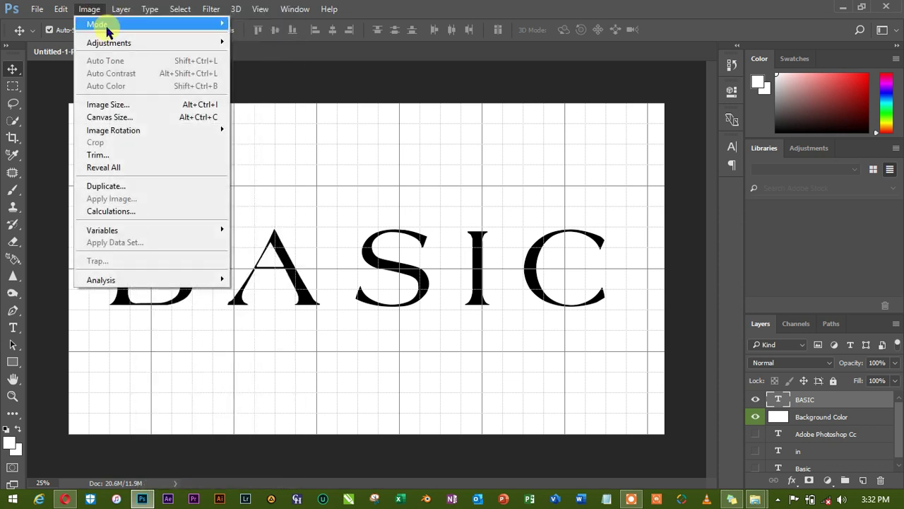
mouse_move(151, 44)
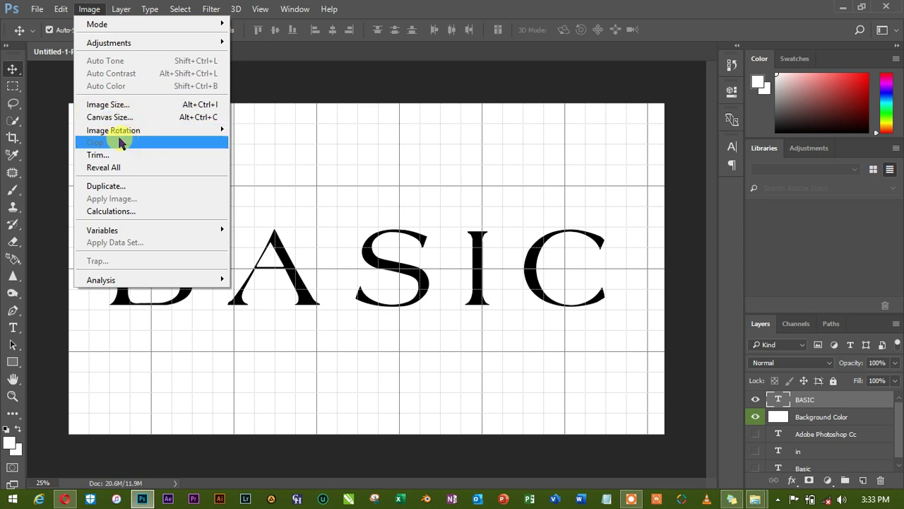
mouse_move(141, 139)
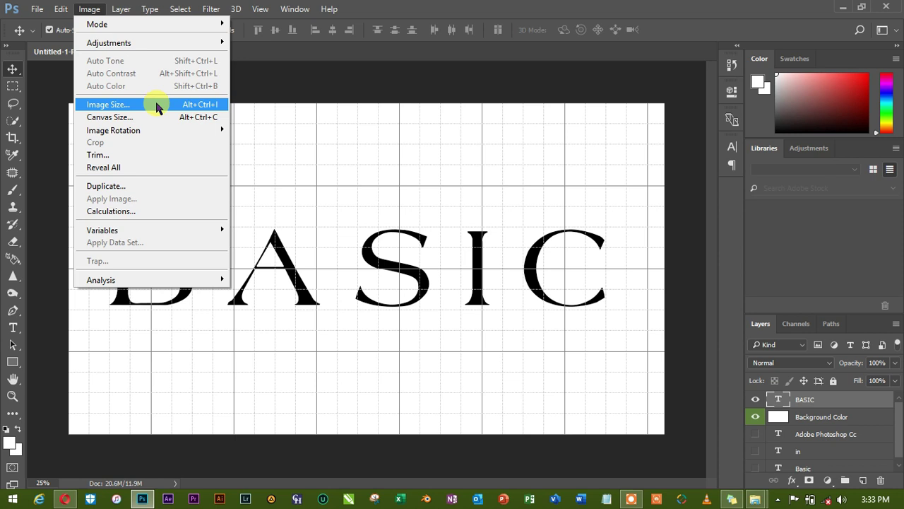
Inspect the document's dimensions and resolution in the Image Size dialog and cancel it without changes
left_click(157, 106)
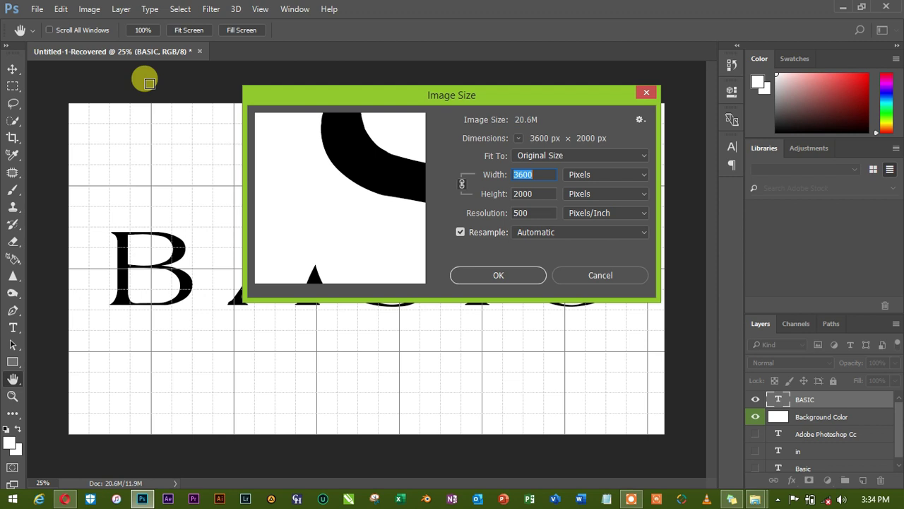
left_click(57, 8)
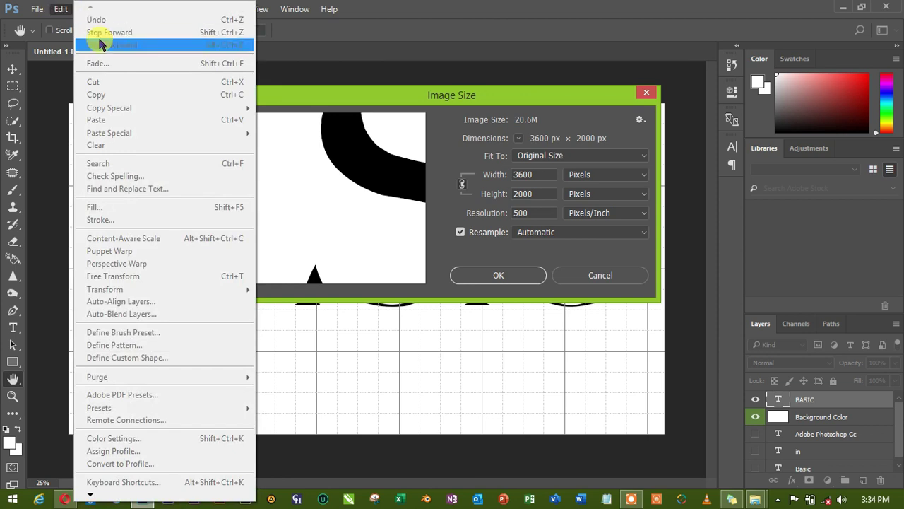
left_click(61, 10)
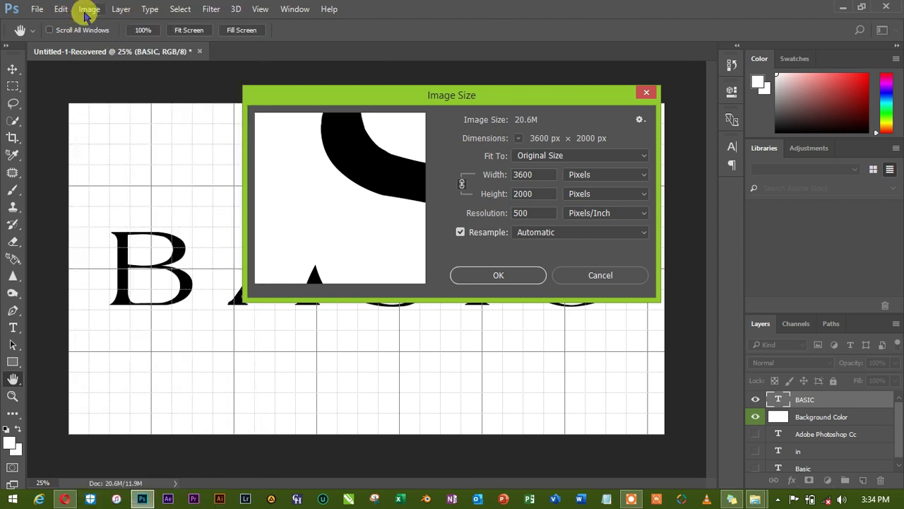
left_click(85, 11)
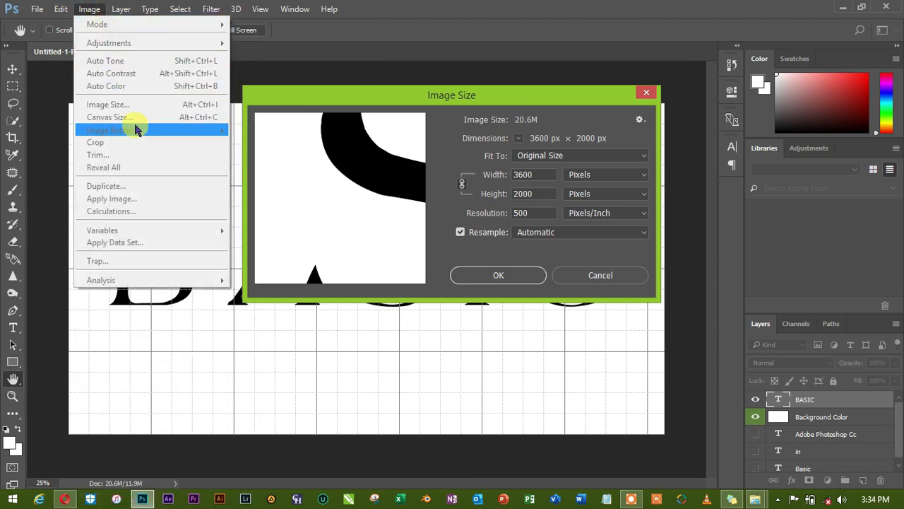
left_click(455, 17)
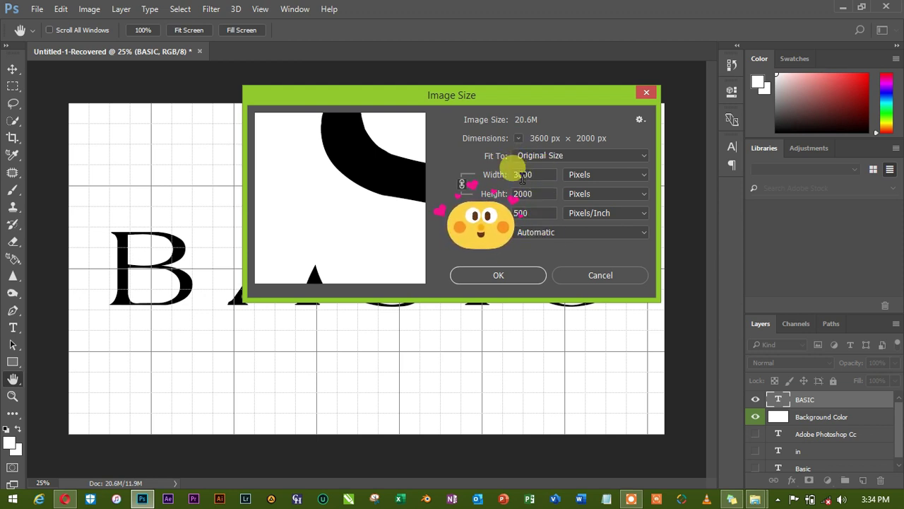
left_click(600, 276)
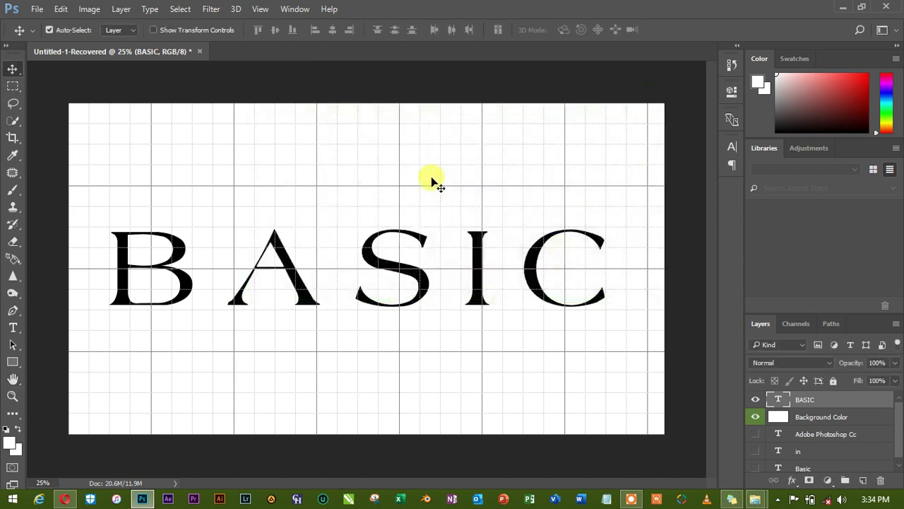
Look through the image calculation, variables and analysis commands, plus the commands available for layers
left_click(91, 10)
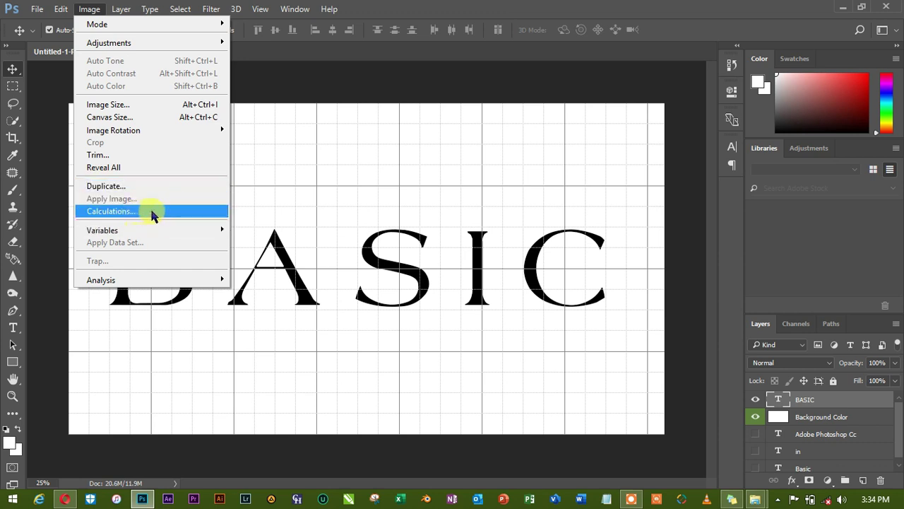
mouse_move(127, 233)
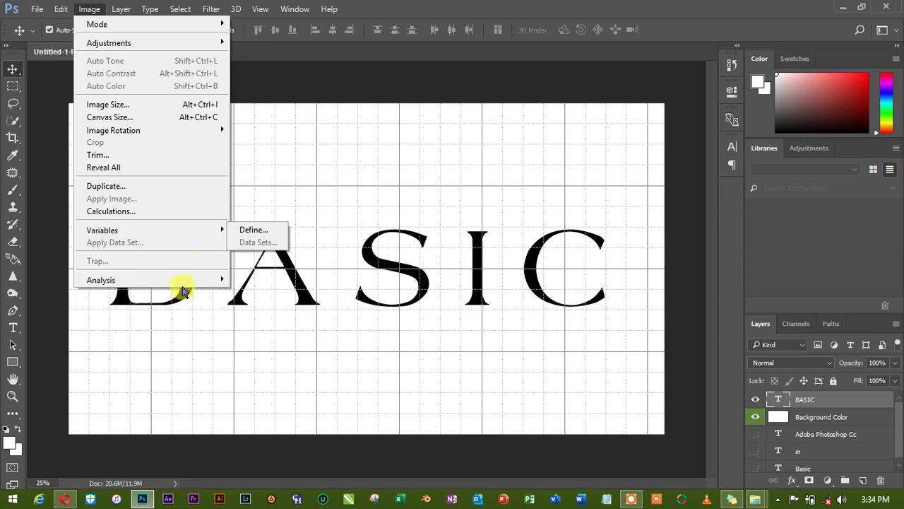
left_click(118, 7)
left_click(117, 6)
mouse_move(90, 10)
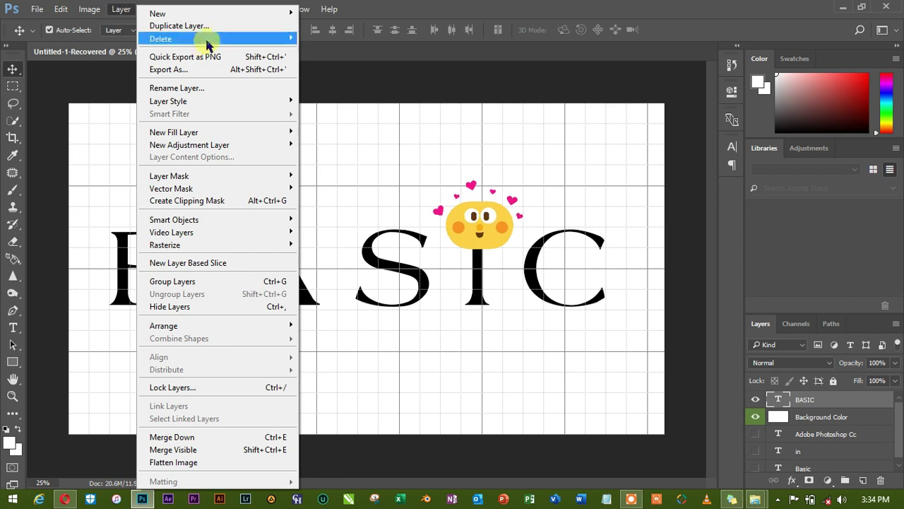
mouse_move(221, 14)
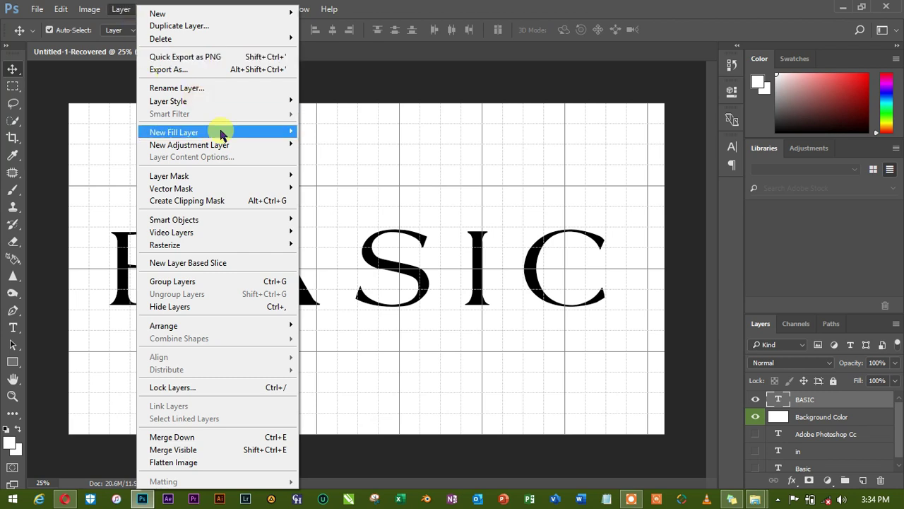
Collapse the Layers panel and restore it
left_click(763, 324)
double_click(763, 323)
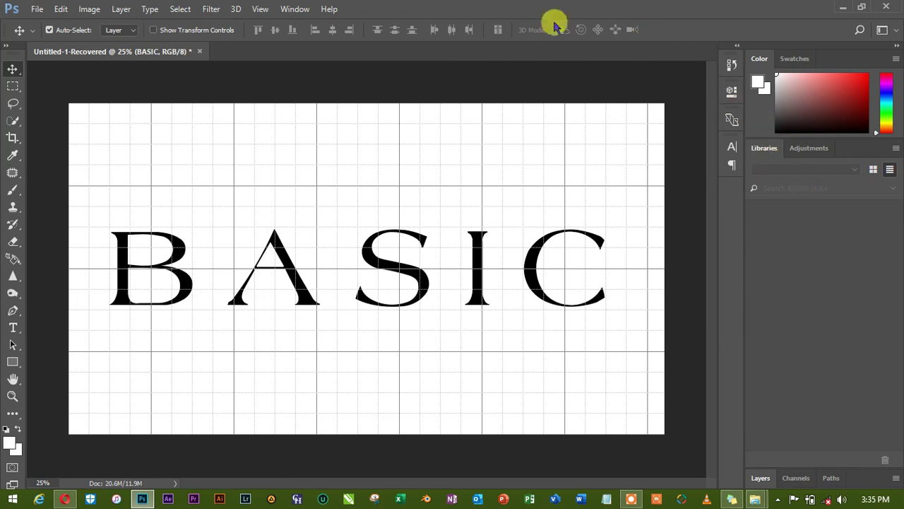
left_click(293, 10)
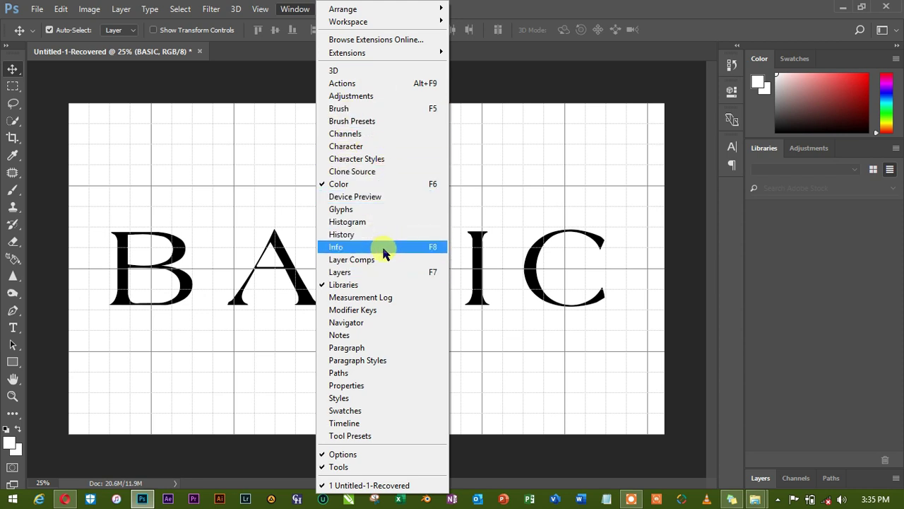
left_click(367, 272)
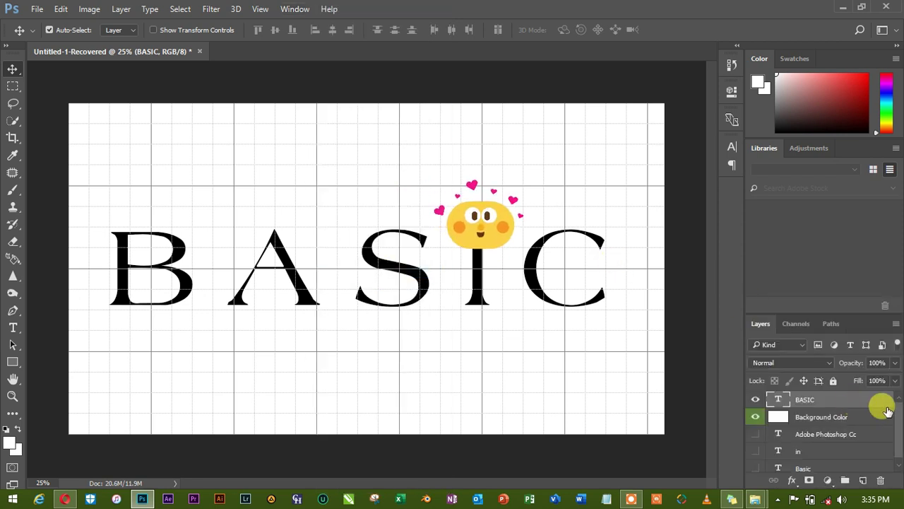
scroll(896, 412, "down", 1)
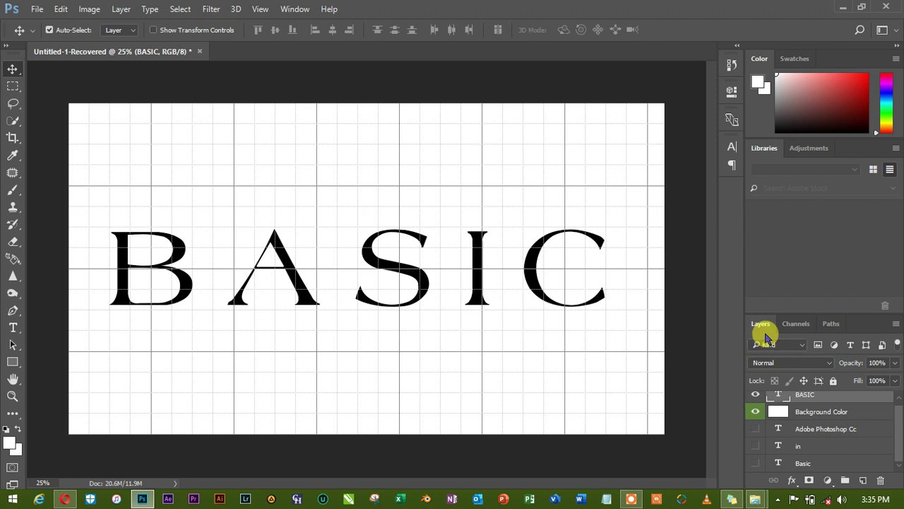
left_click(122, 8)
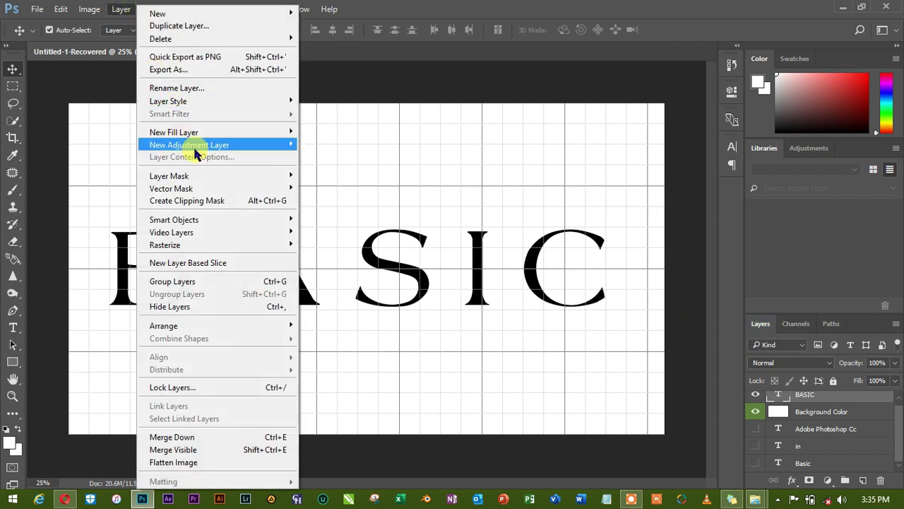
left_click(118, 7)
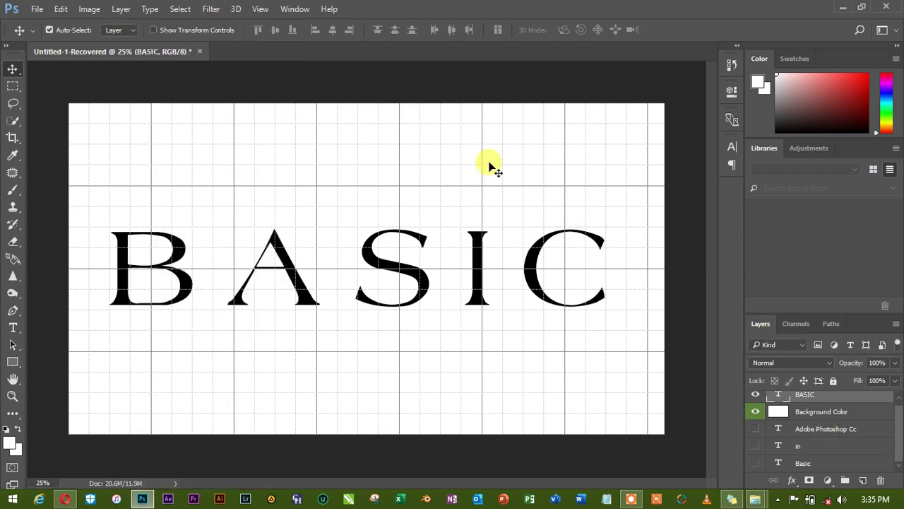
Inspect the options for creating a new layer and close the dialog without adding one
left_click(116, 8)
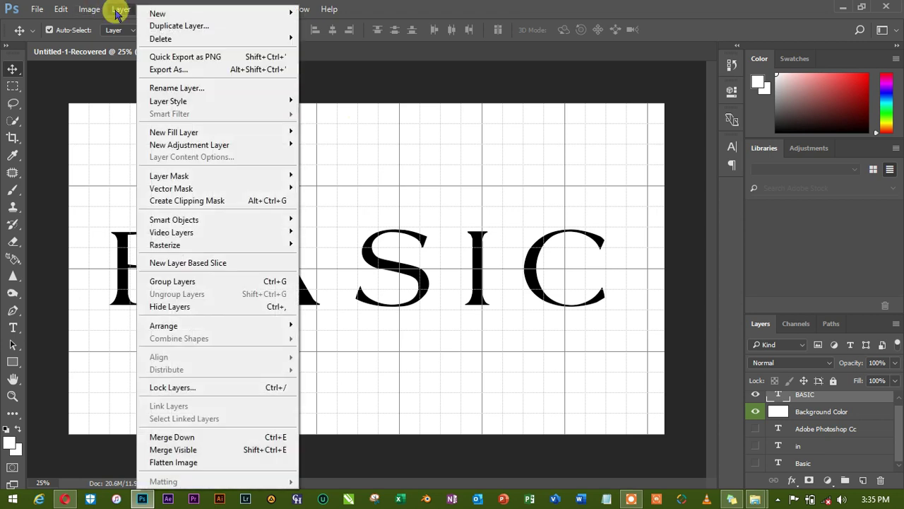
mouse_move(214, 7)
mouse_move(121, 9)
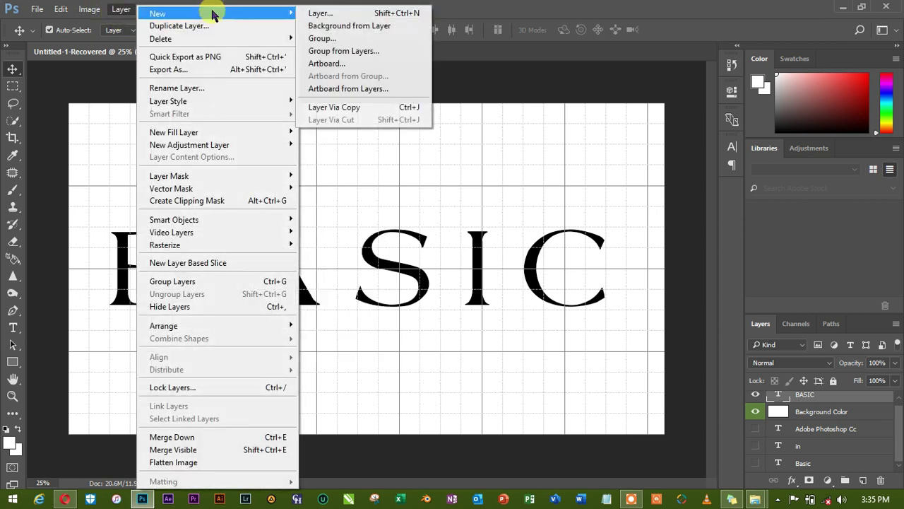
left_click(320, 13)
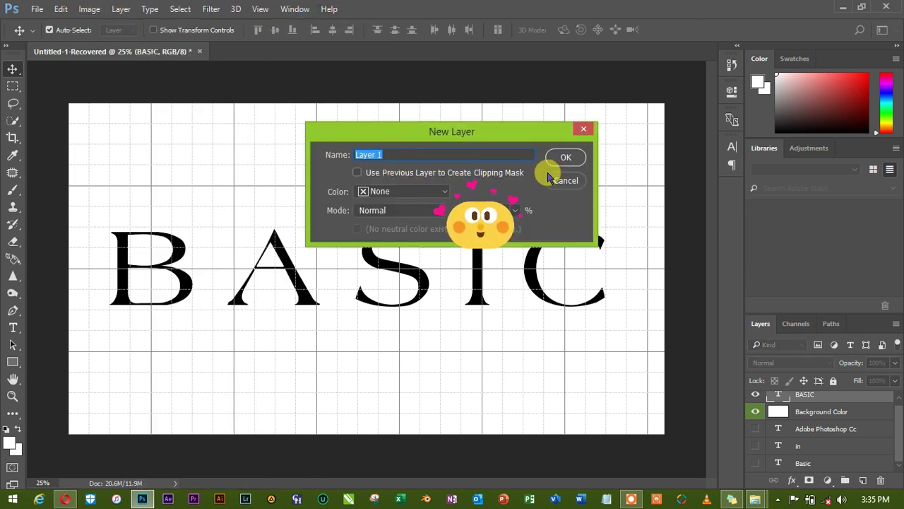
left_click(569, 160)
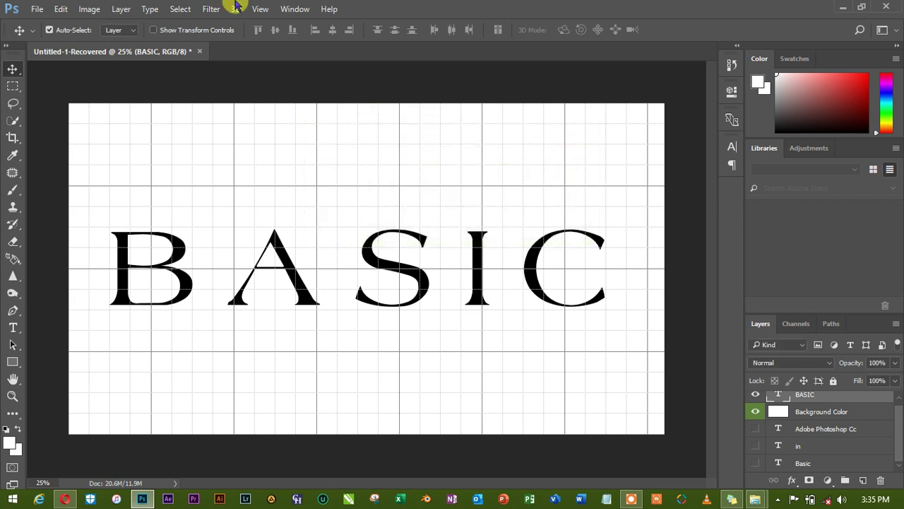
Create a new layer named HOT with no colour label, Normal mode and 100% opacity
left_click(128, 8)
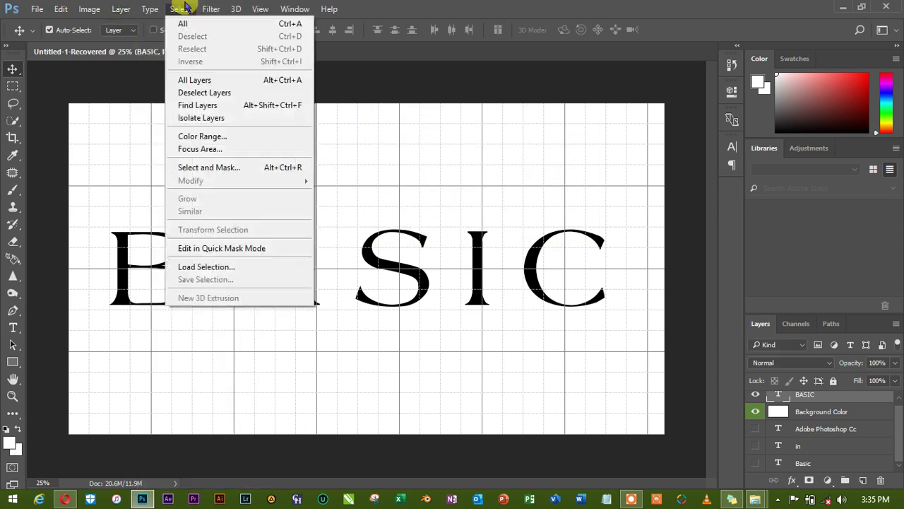
mouse_move(201, 14)
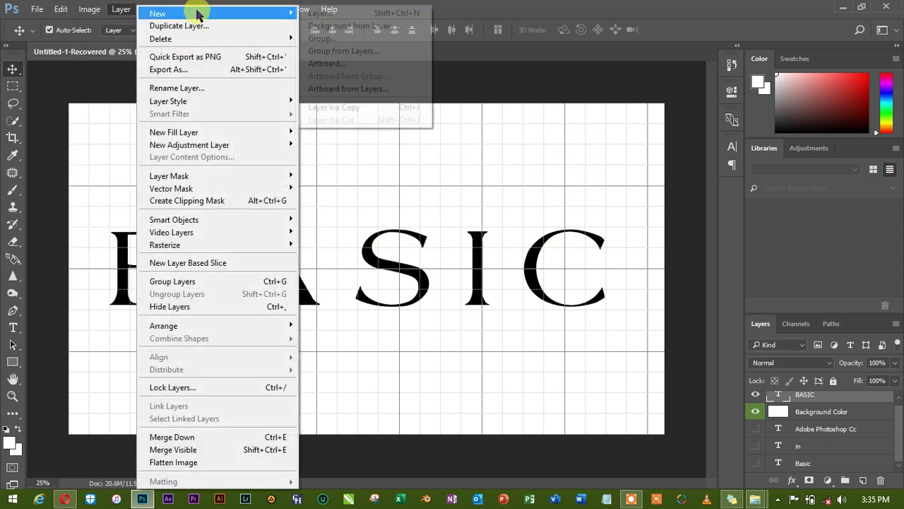
left_click(350, 15)
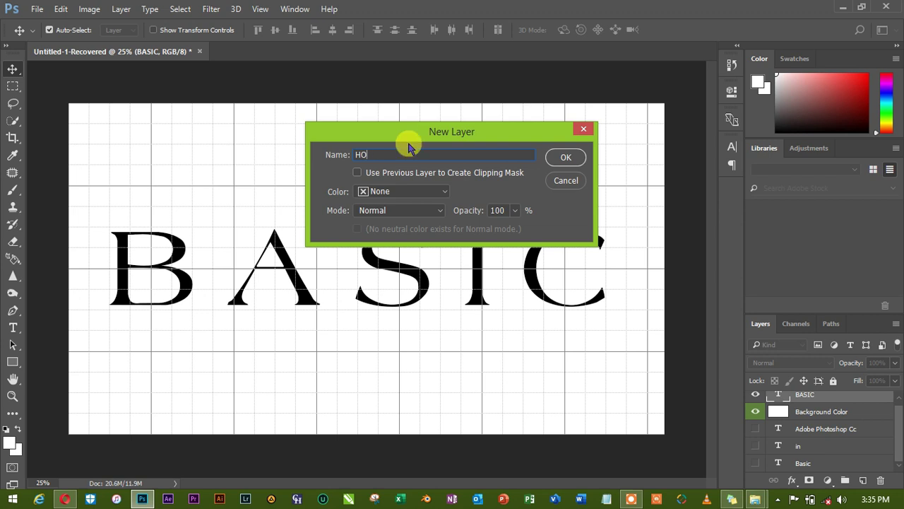
left_click(570, 157)
left_click(571, 156)
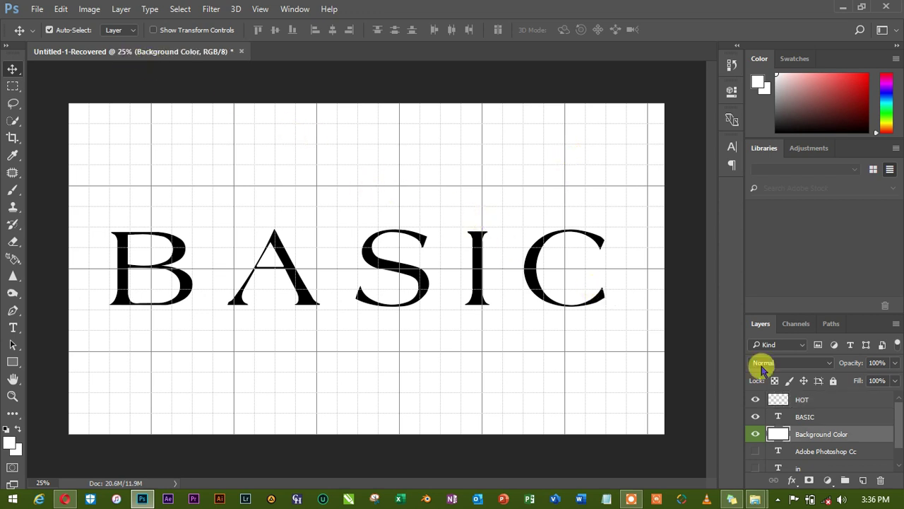
Select the HOT layer and delete it
left_click(806, 401)
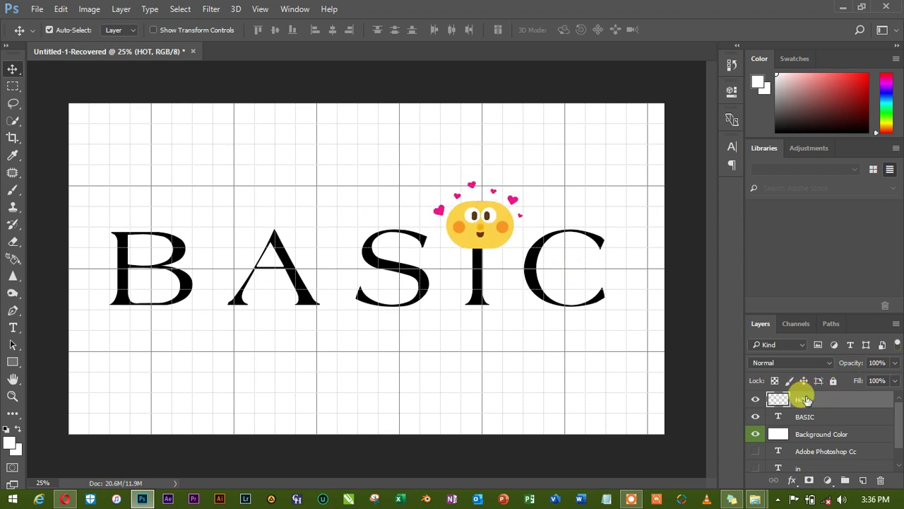
key("Delete")
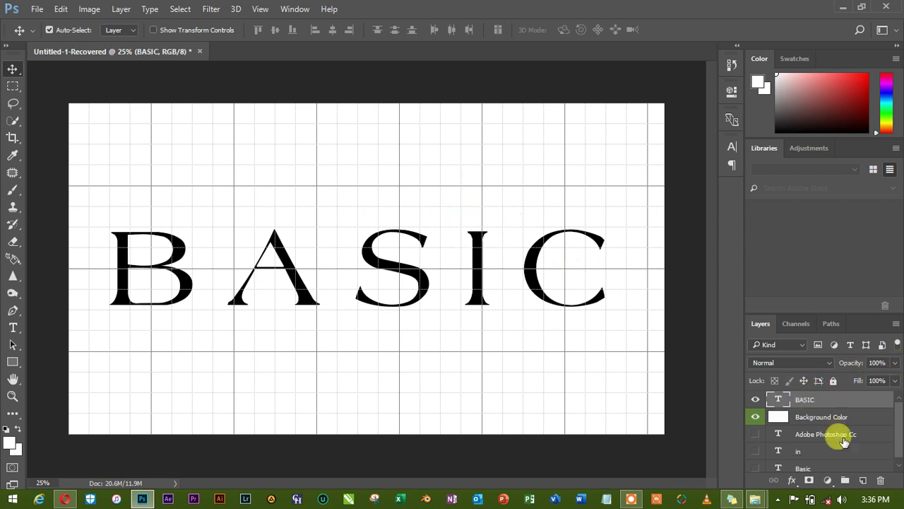
Add a blank layer named HOT above the BASIC text layer and delete it again
left_click(862, 481)
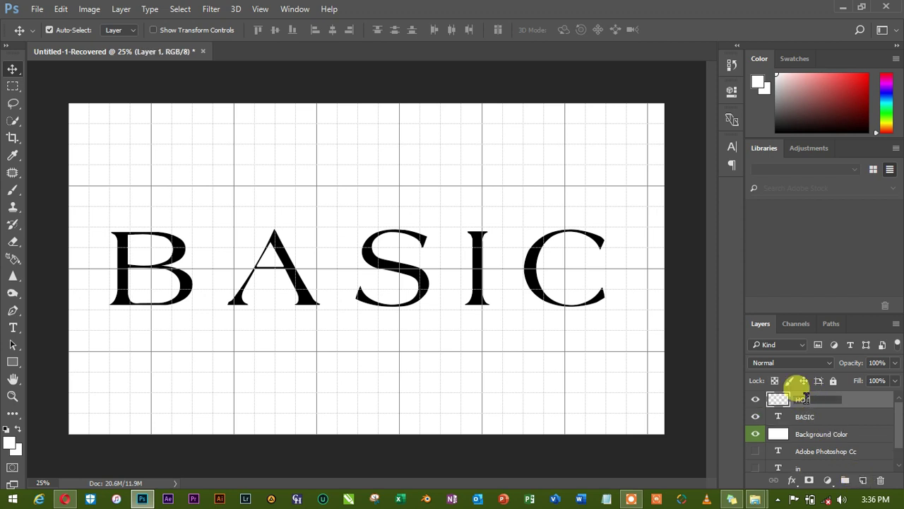
type("HOT")
key("Return")
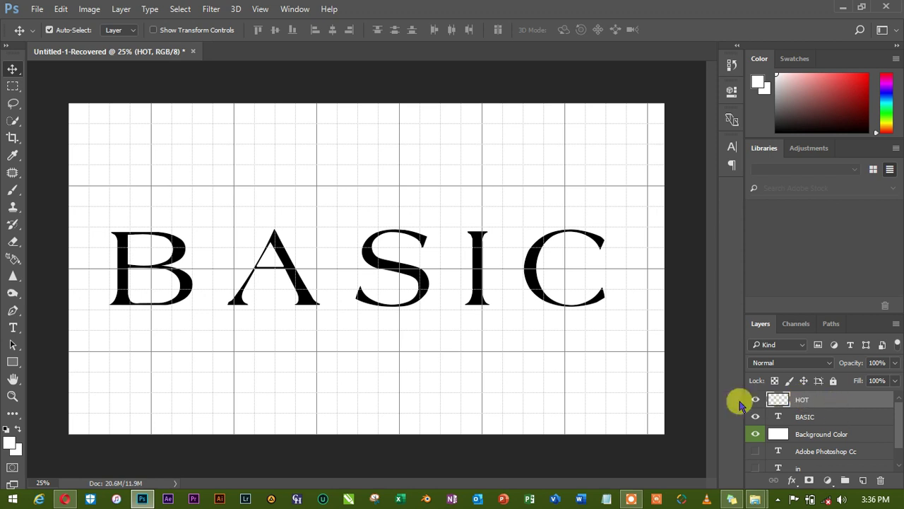
key("Delete")
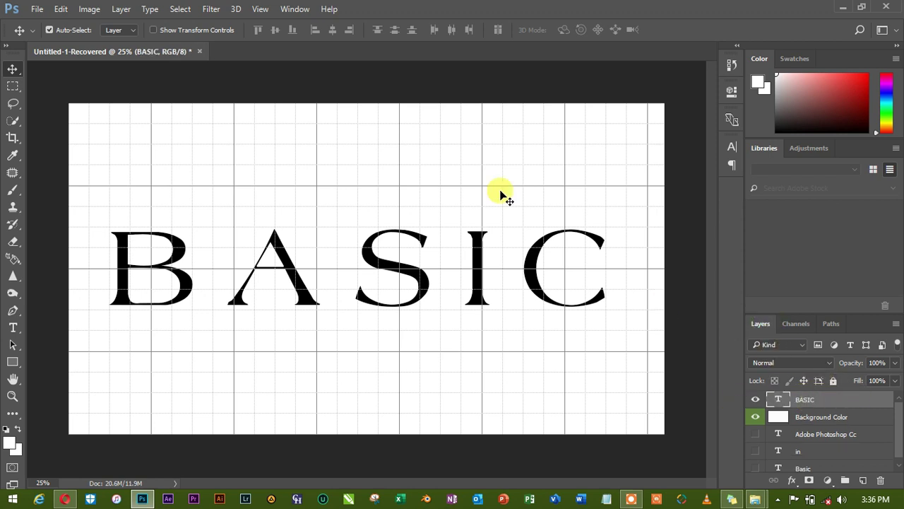
Look through the layer commands, including duplicating, layer styles, fill and adjustment layers, layer and vector masks, and linking
left_click(121, 10)
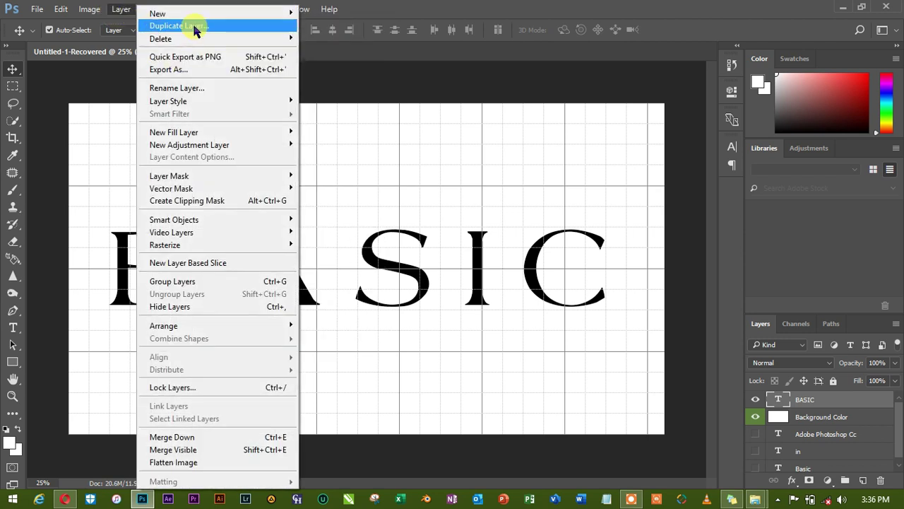
mouse_move(212, 41)
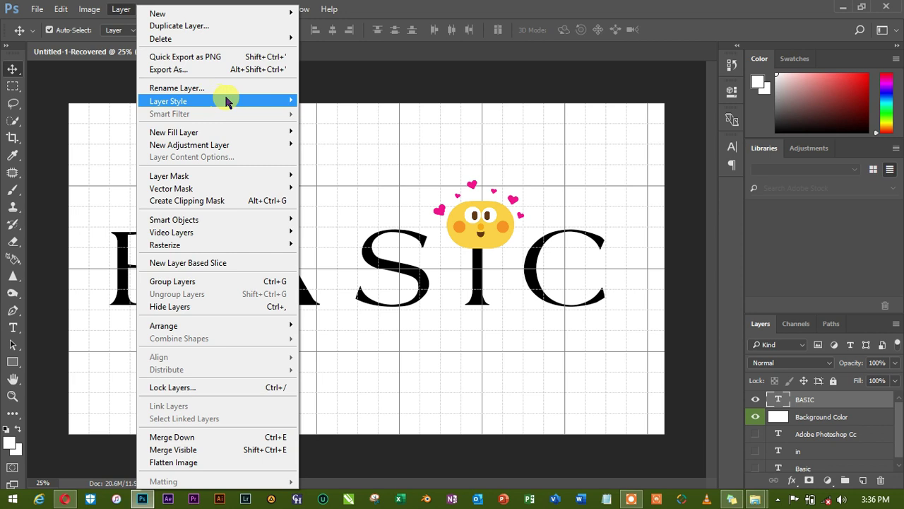
mouse_move(203, 102)
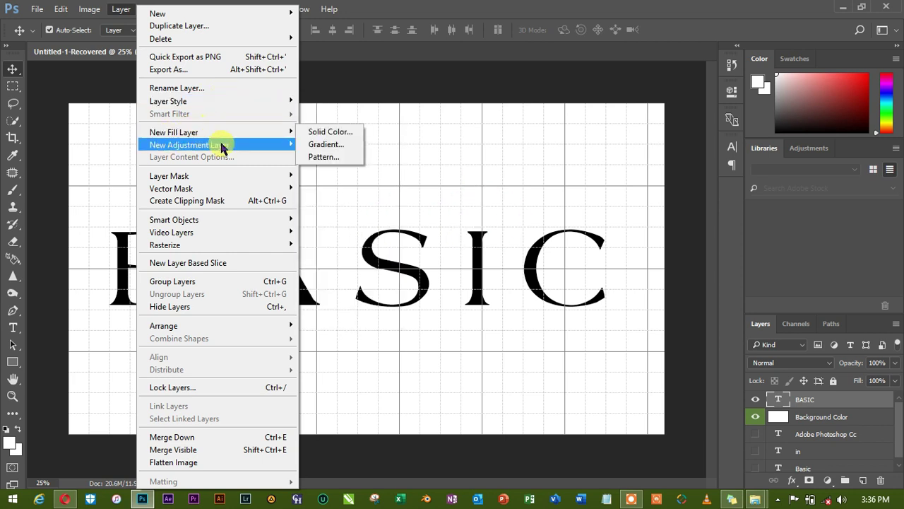
mouse_move(186, 145)
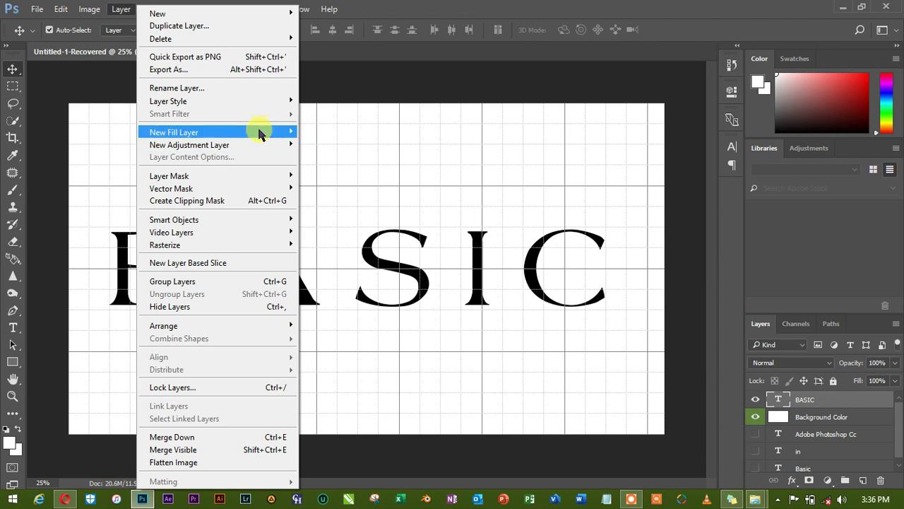
mouse_move(260, 134)
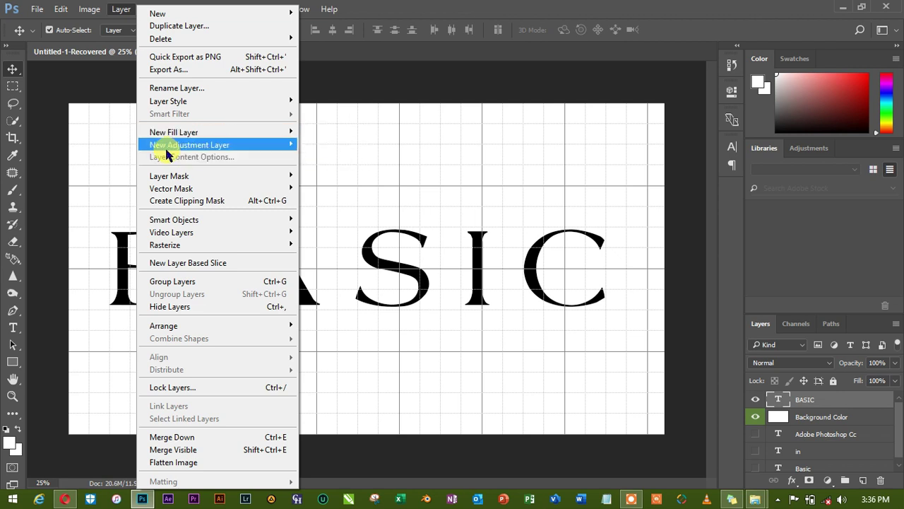
mouse_move(229, 154)
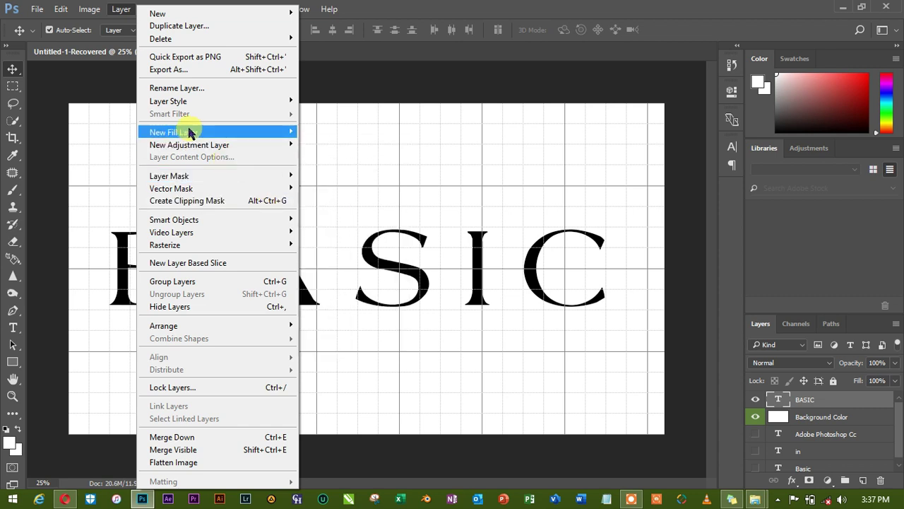
mouse_move(247, 178)
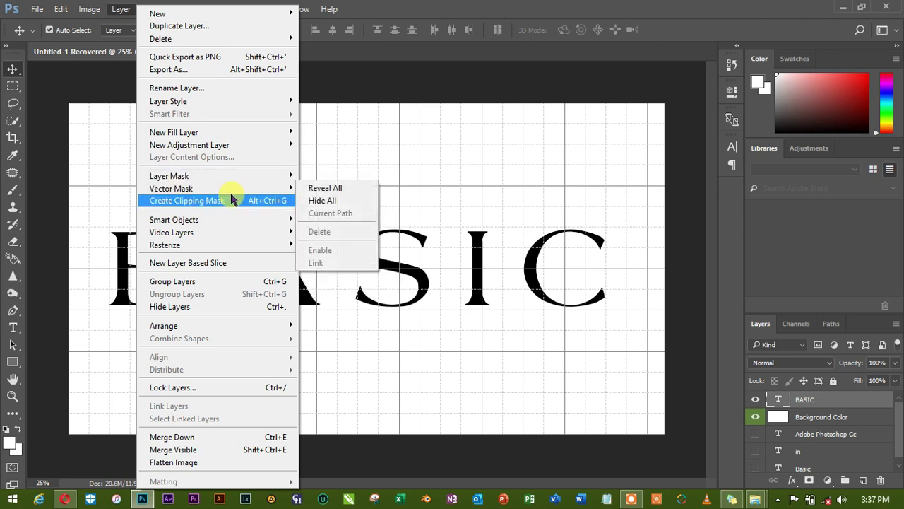
mouse_move(228, 192)
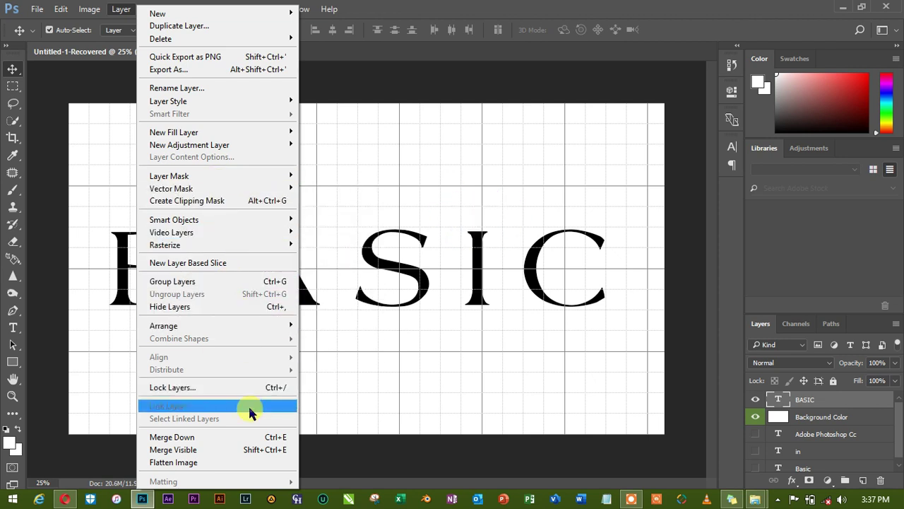
left_click(118, 9)
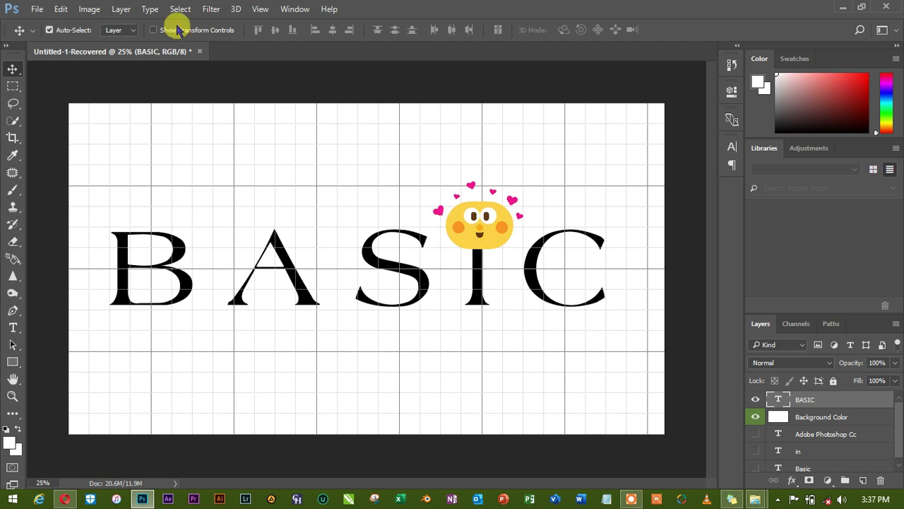
Look through the type commands, including anti-aliasing, text warping and missing-font options, plus the selection commands
left_click(150, 10)
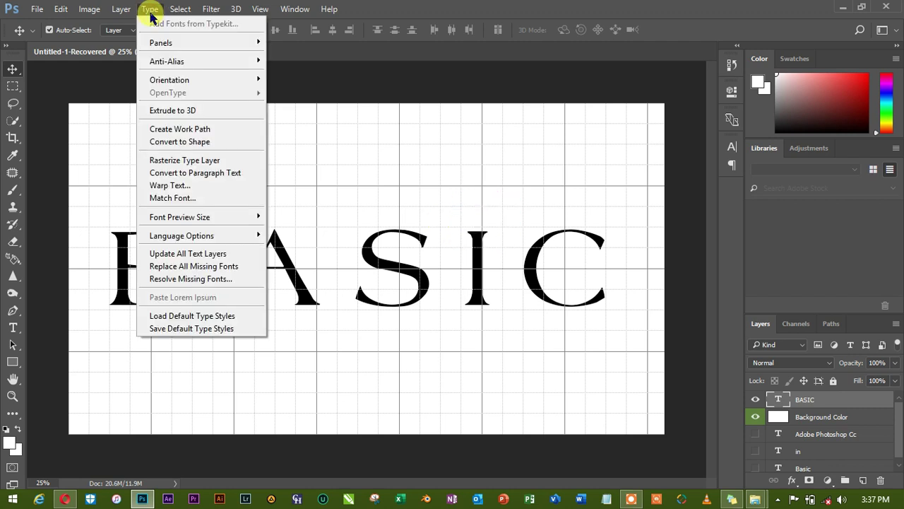
left_click(187, 41)
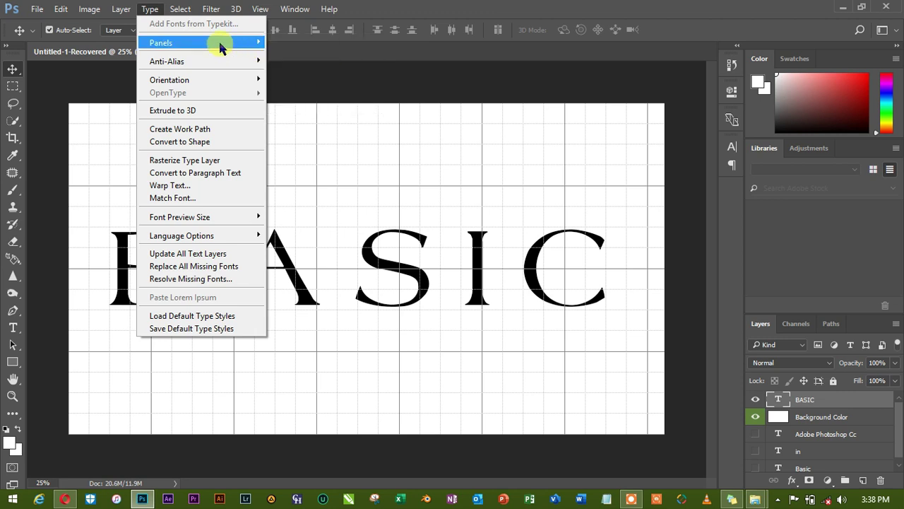
mouse_move(202, 63)
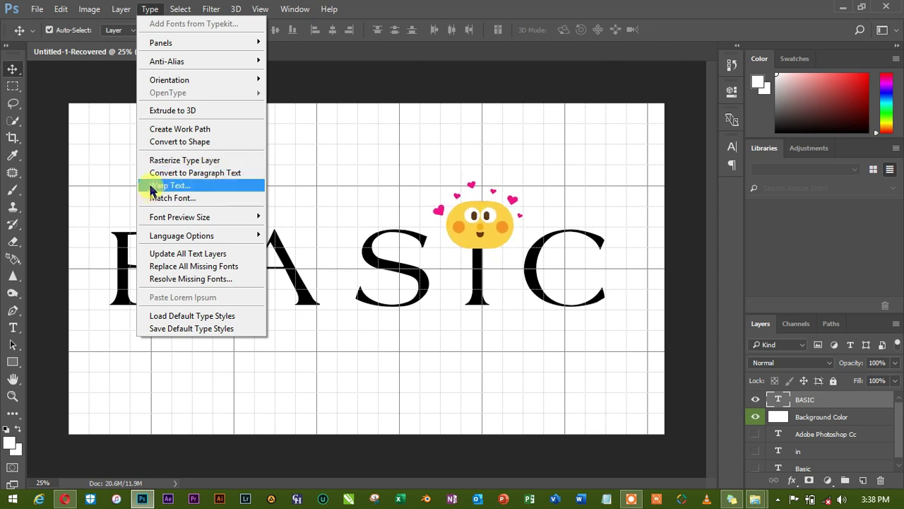
left_click(219, 217)
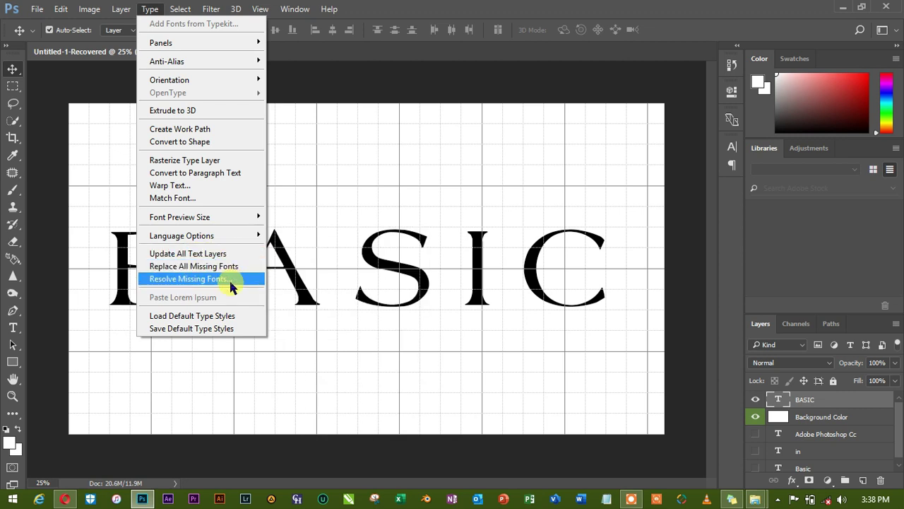
left_click(121, 13)
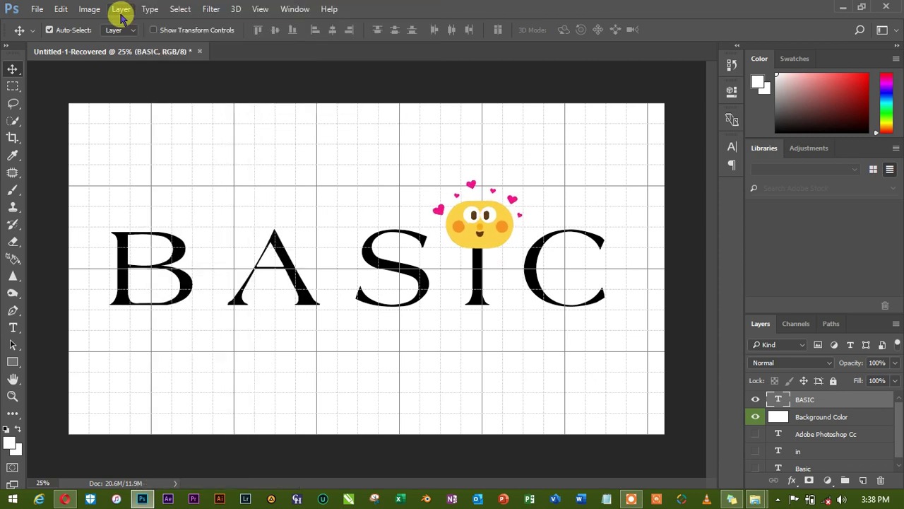
left_click(181, 10)
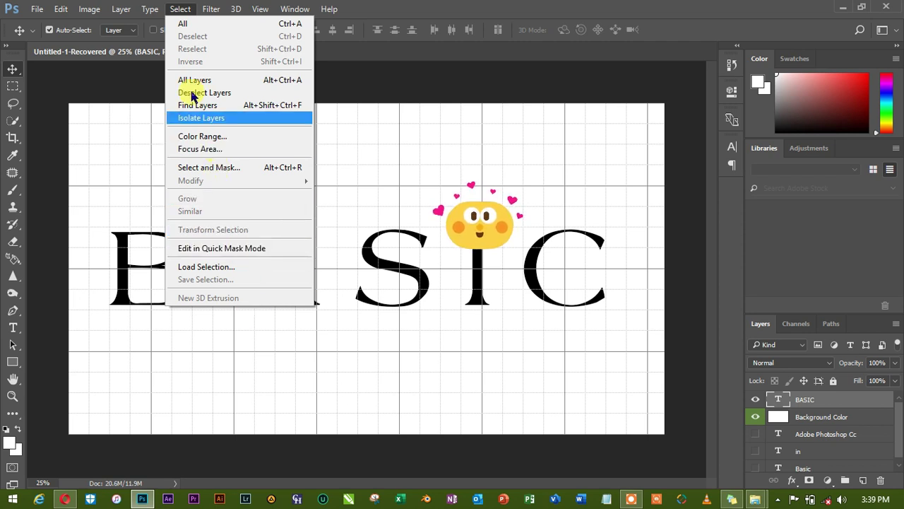
left_click(179, 9)
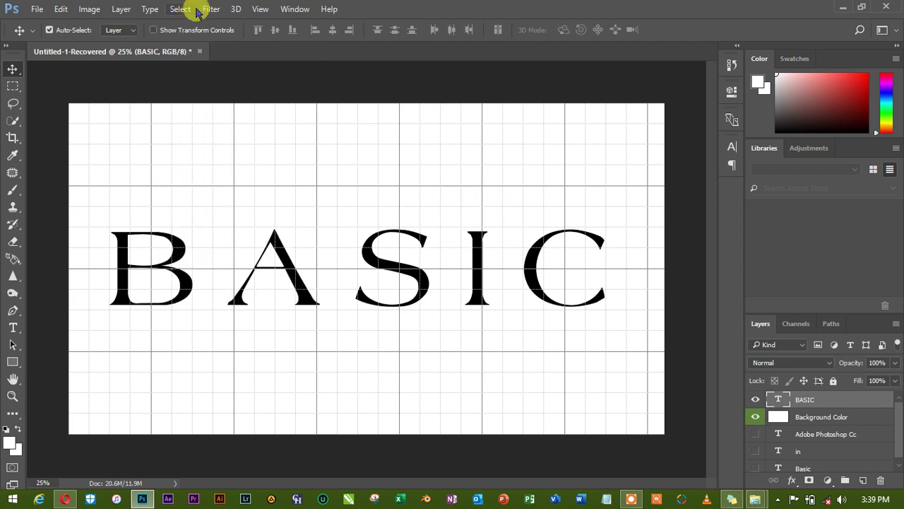
Look through the filter categories, from Blur Gallery, Noise and Render to the Photo-Toolbox plug-in, plus the 3D commands
left_click(222, 10)
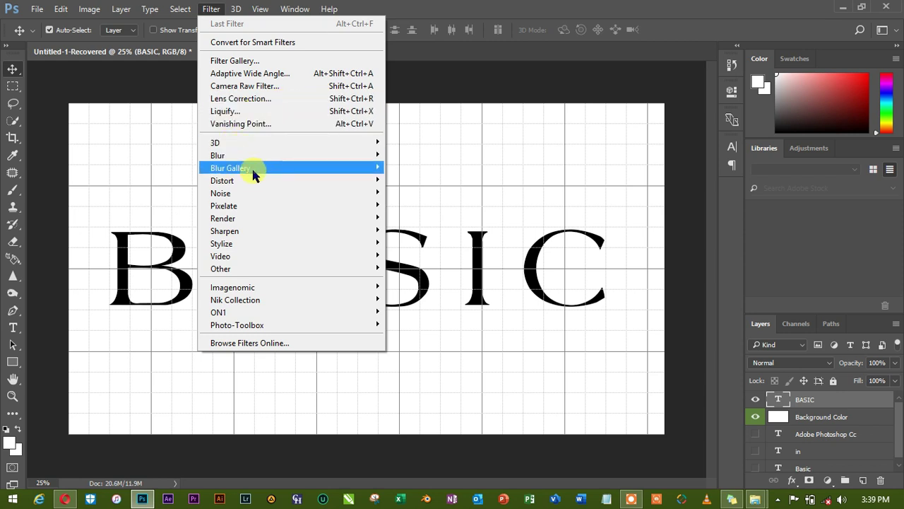
mouse_move(265, 174)
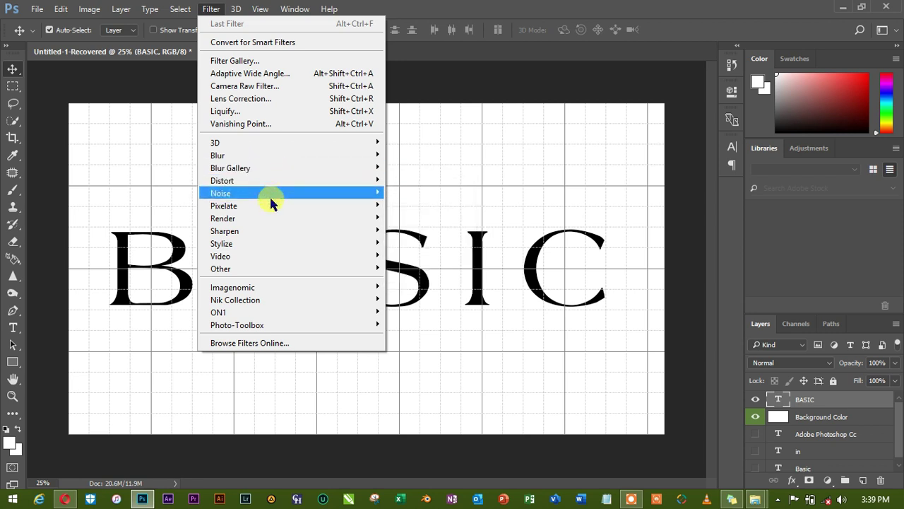
mouse_move(279, 225)
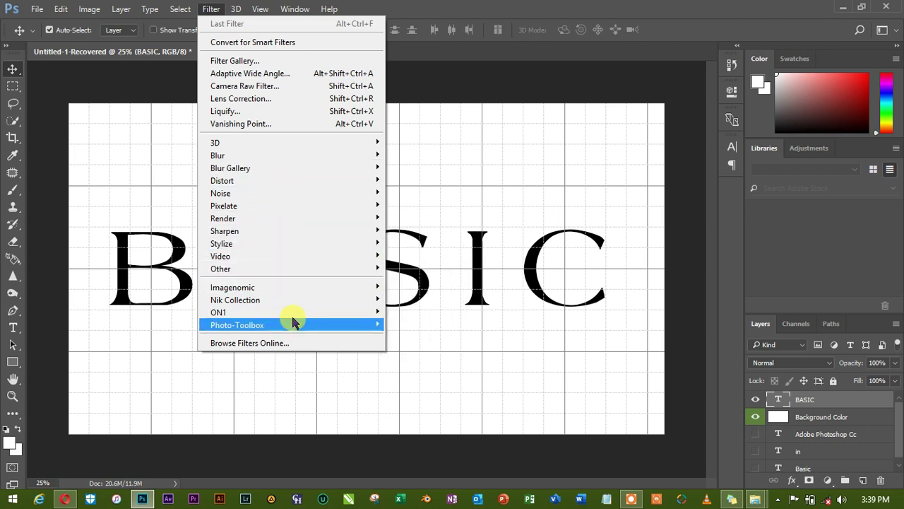
mouse_move(263, 273)
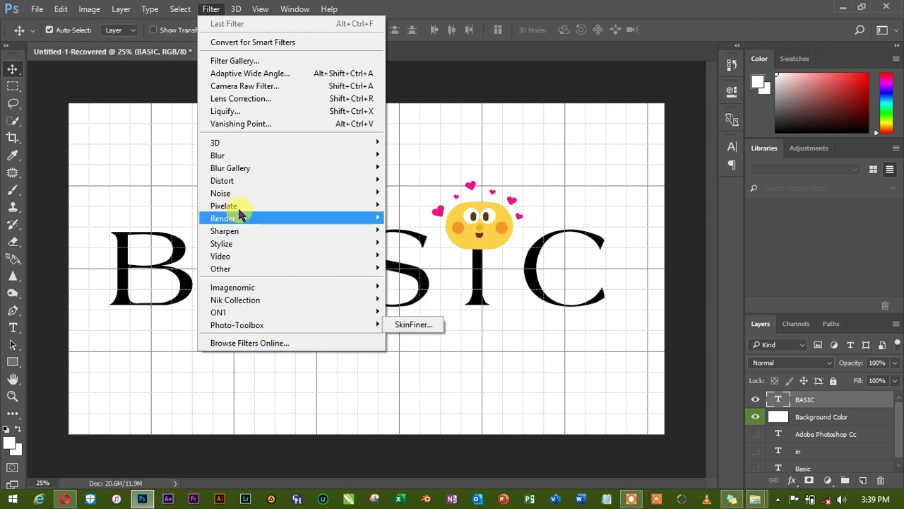
left_click(214, 6)
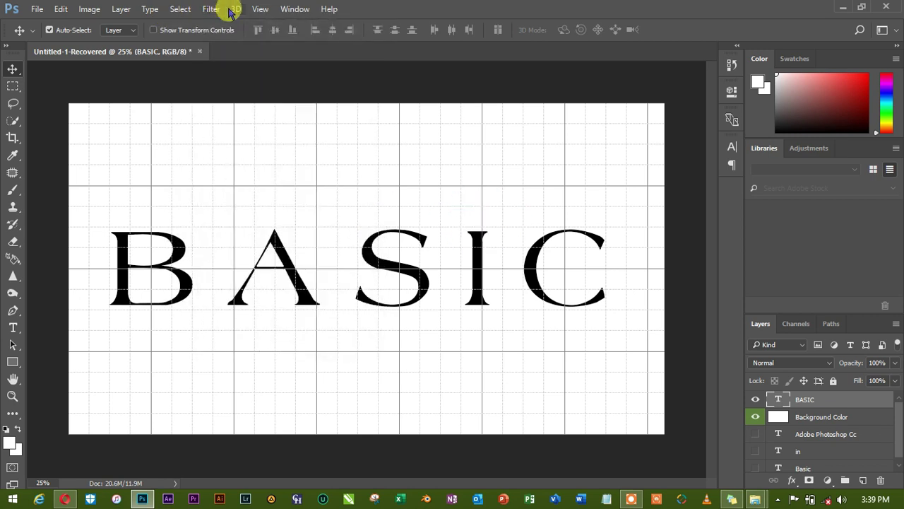
left_click(239, 9)
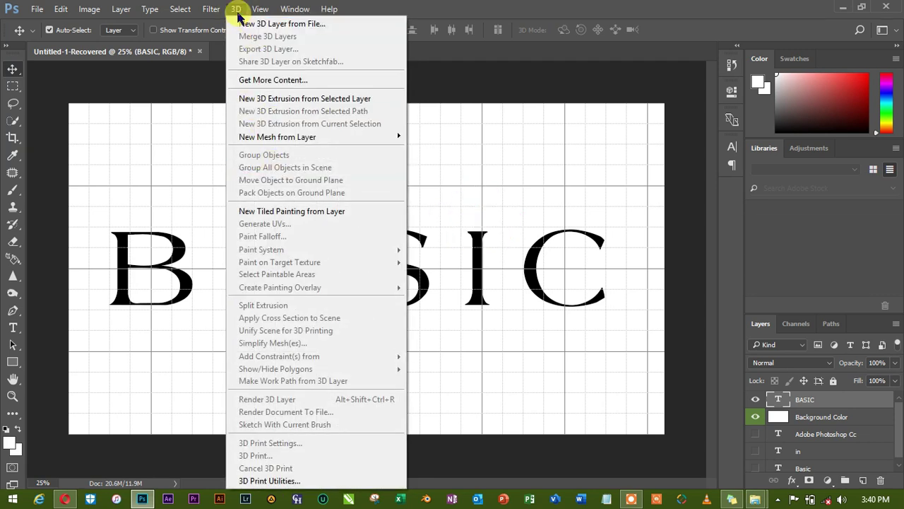
Look through the view commands, including proof setup, zoom levels, screen mode, extras, rulers, snapping and guides
left_click(237, 9)
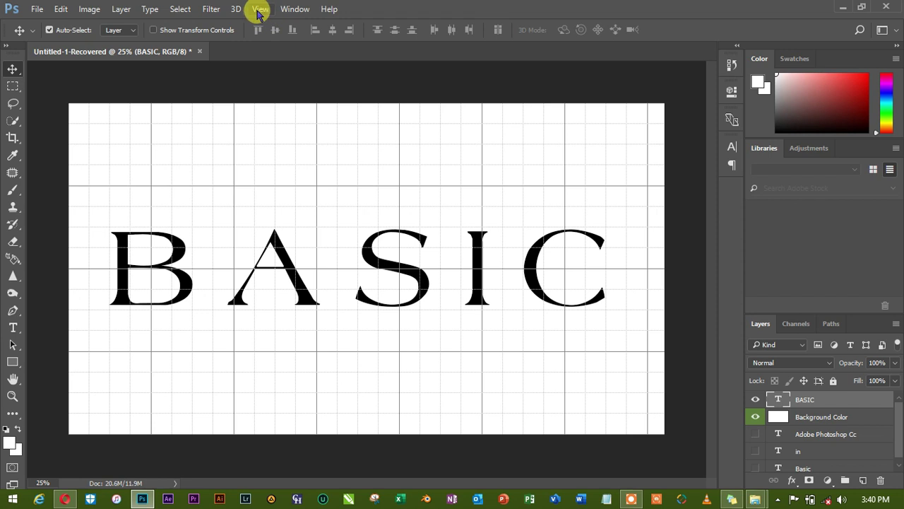
left_click(259, 9)
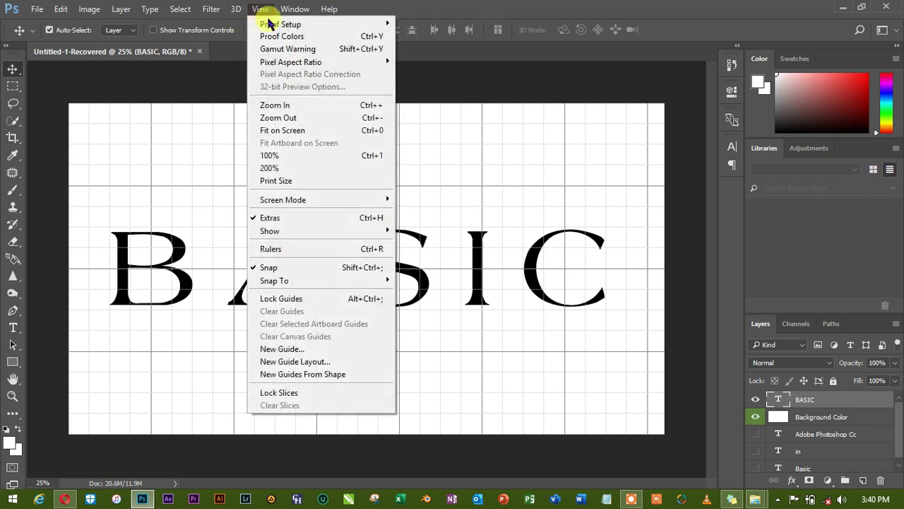
mouse_move(282, 28)
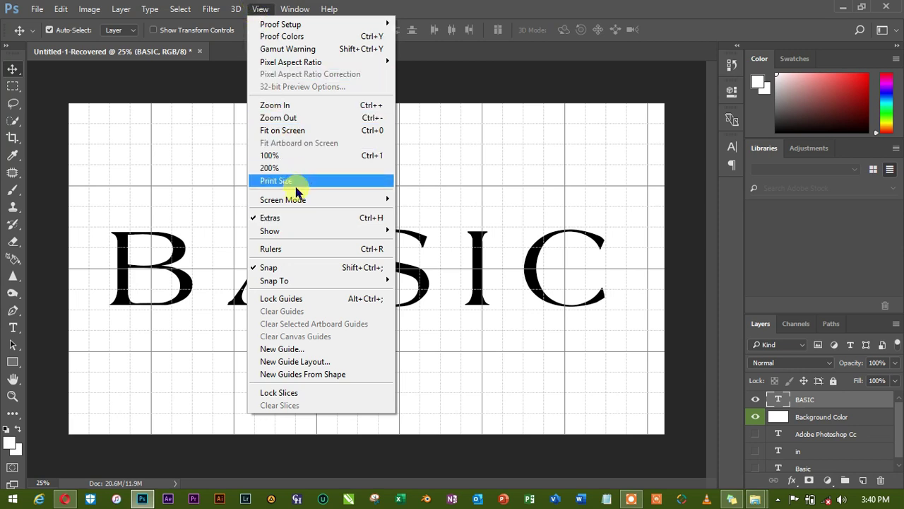
mouse_move(306, 237)
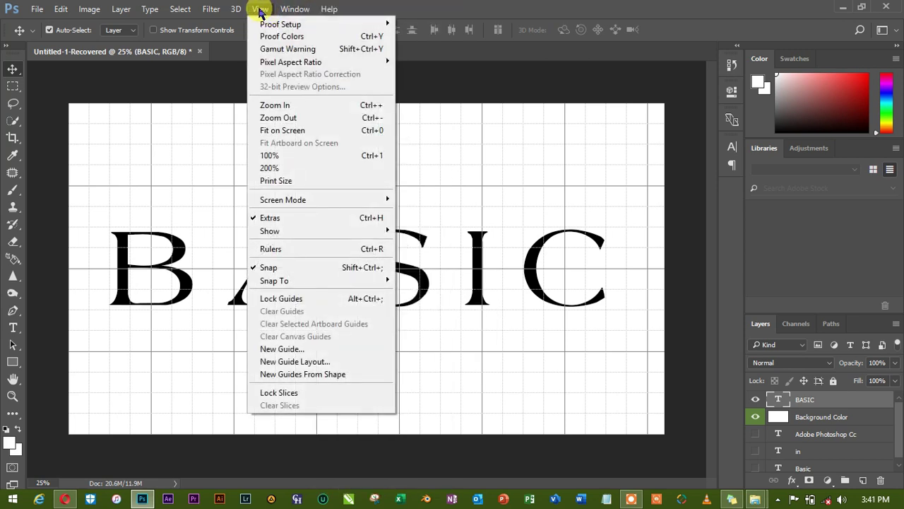
Look through the window commands for arrangement, workspaces, extensions and panel visibility, plus the help commands
mouse_move(286, 9)
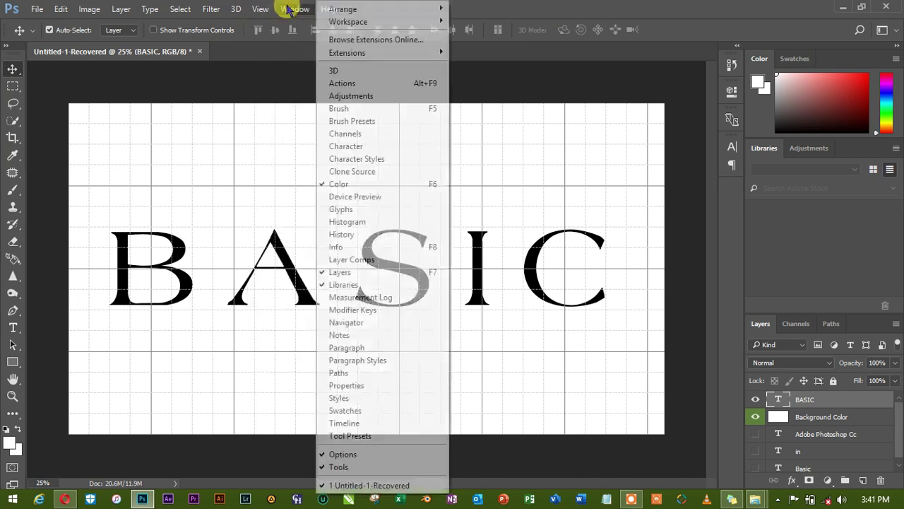
mouse_move(365, 21)
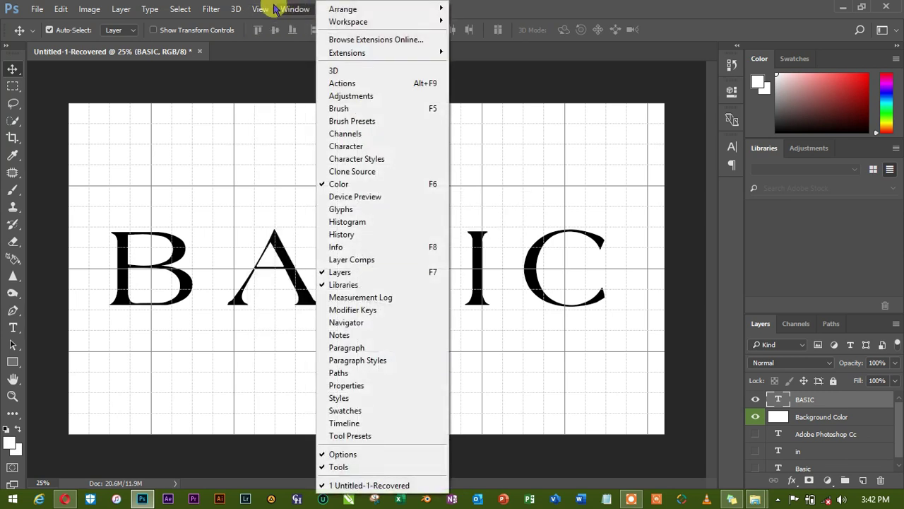
mouse_move(263, 10)
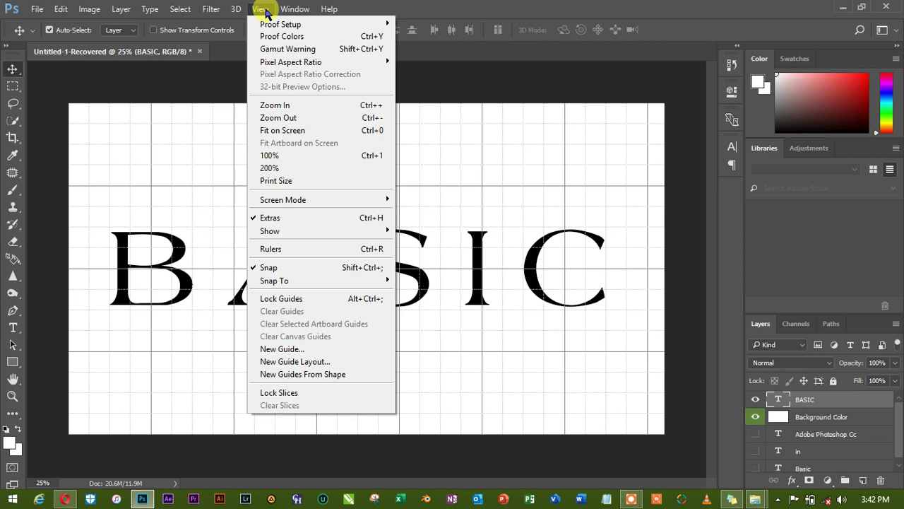
mouse_move(295, 13)
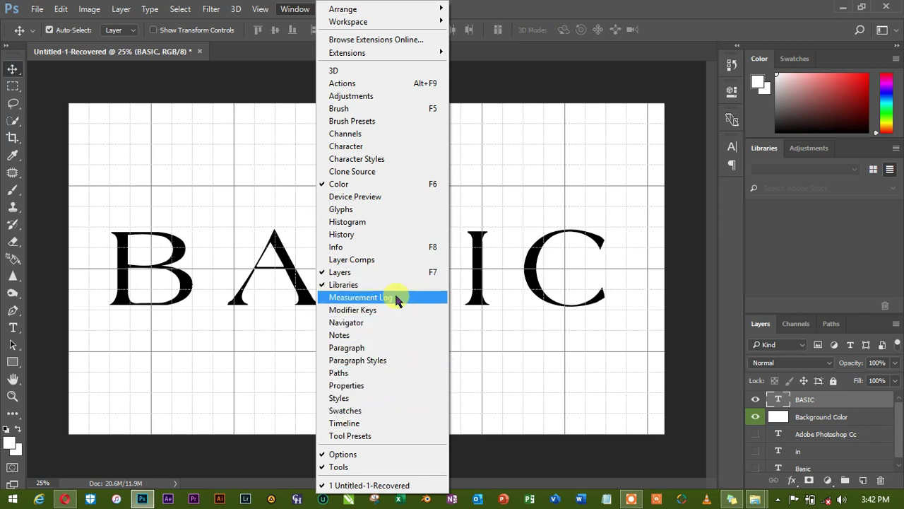
mouse_move(368, 53)
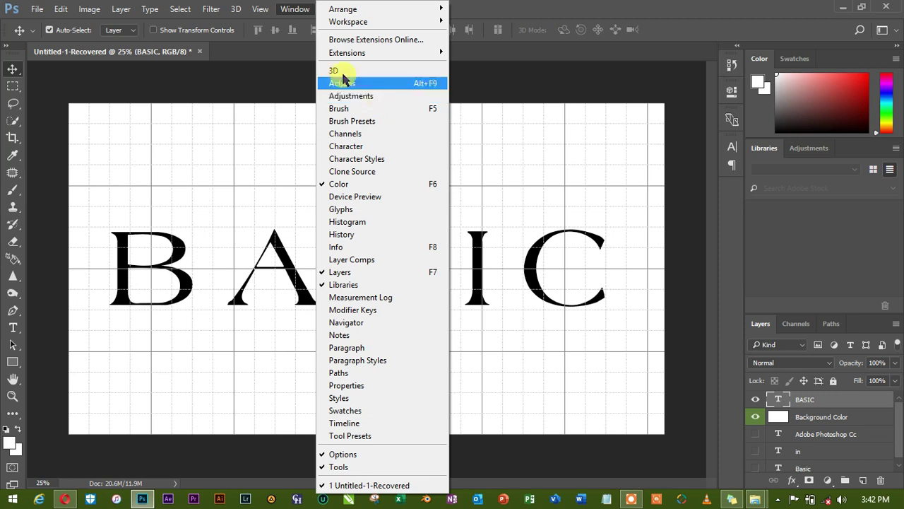
left_click(295, 10)
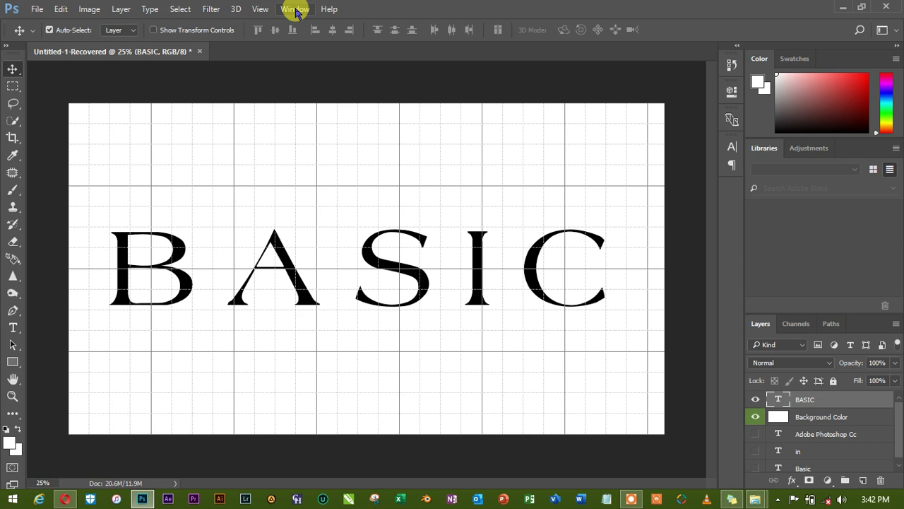
left_click(329, 10)
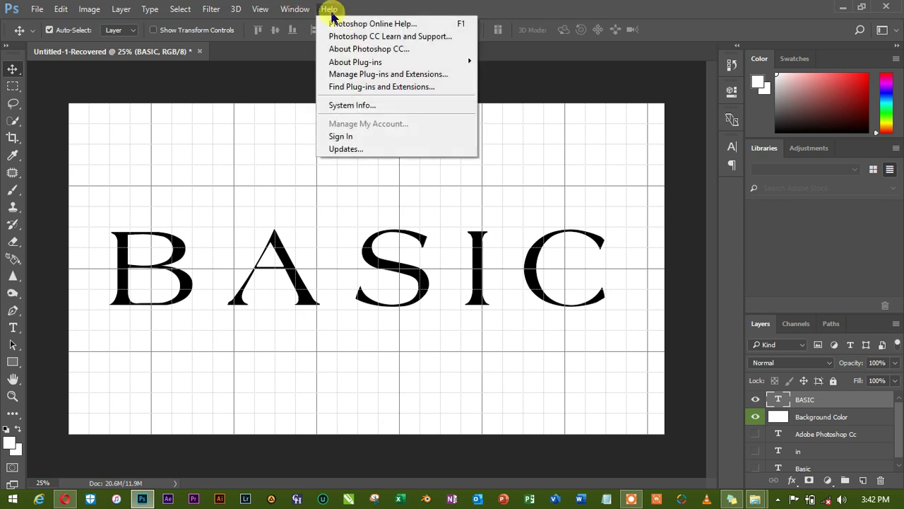
left_click(330, 11)
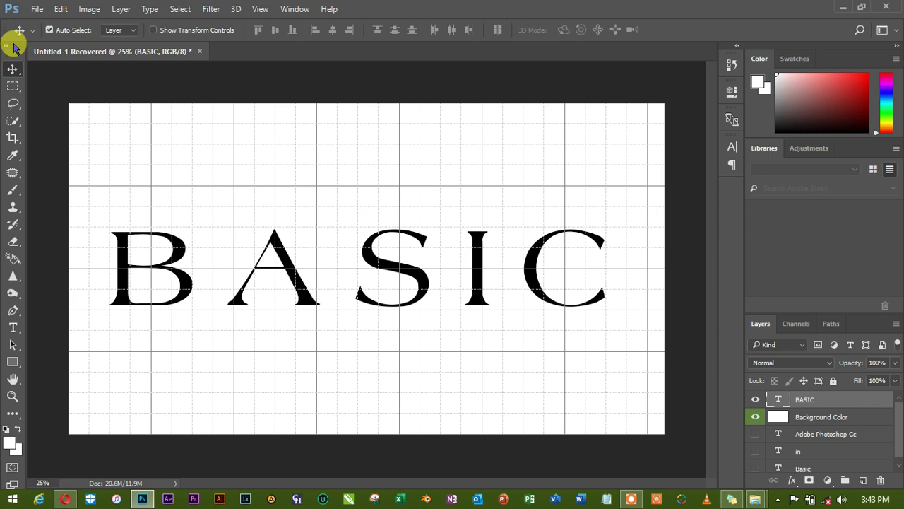
Dock the toolbar beside the collapsed panel column and show the Move and Artboard tools grouped in its first slot
left_click_drag(12, 45, 704, 69)
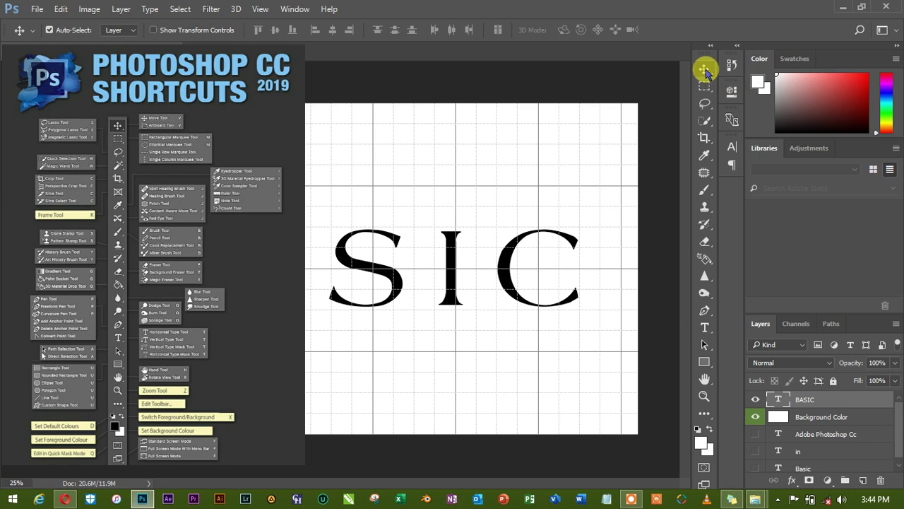
right_click(705, 70)
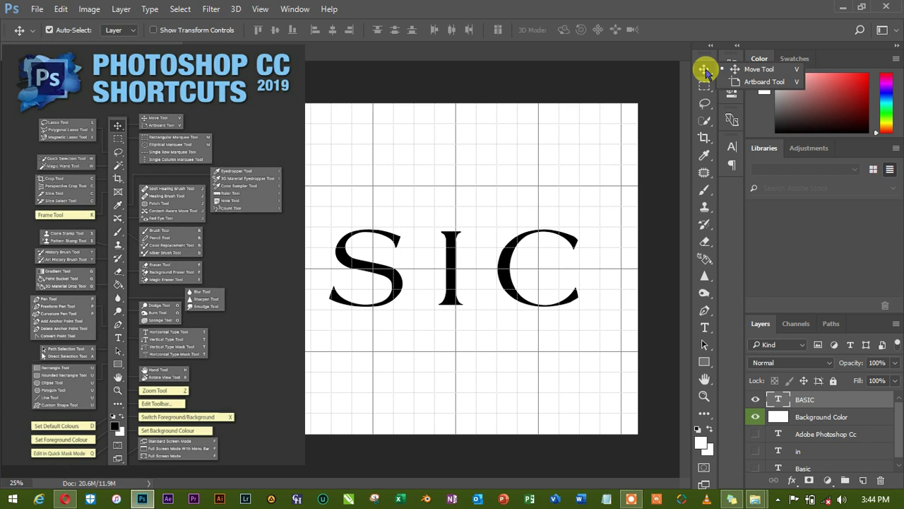
left_click(705, 71)
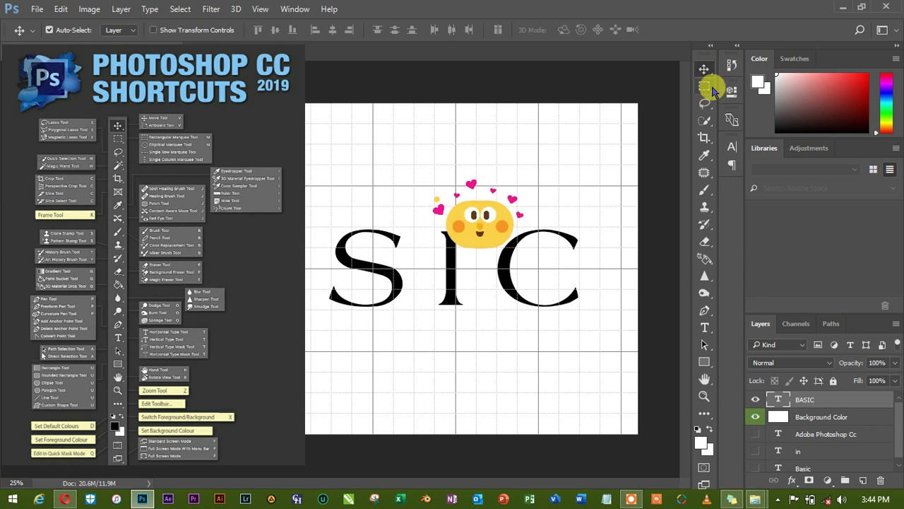
right_click(705, 71)
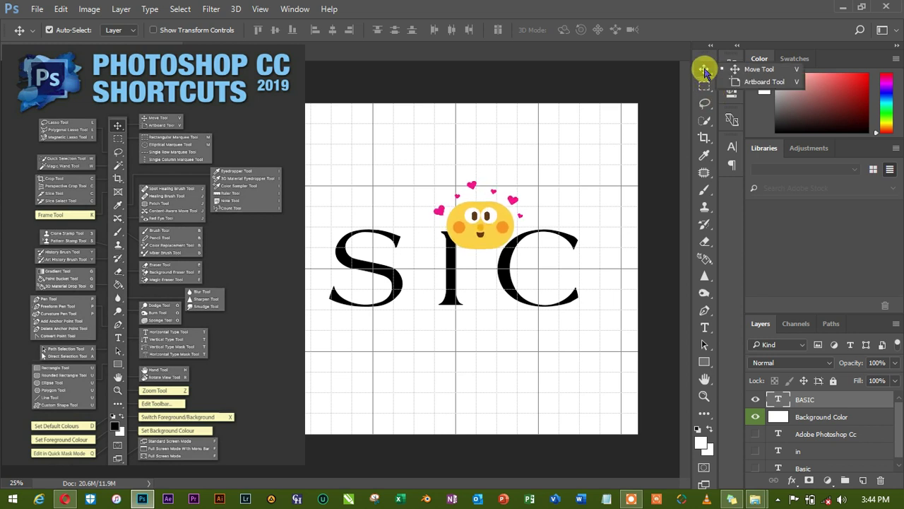
left_click(705, 70)
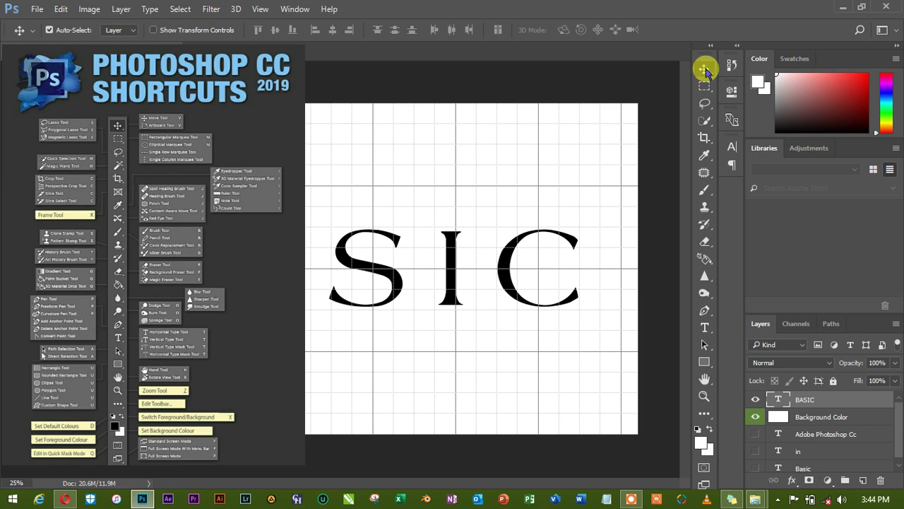
right_click(705, 71)
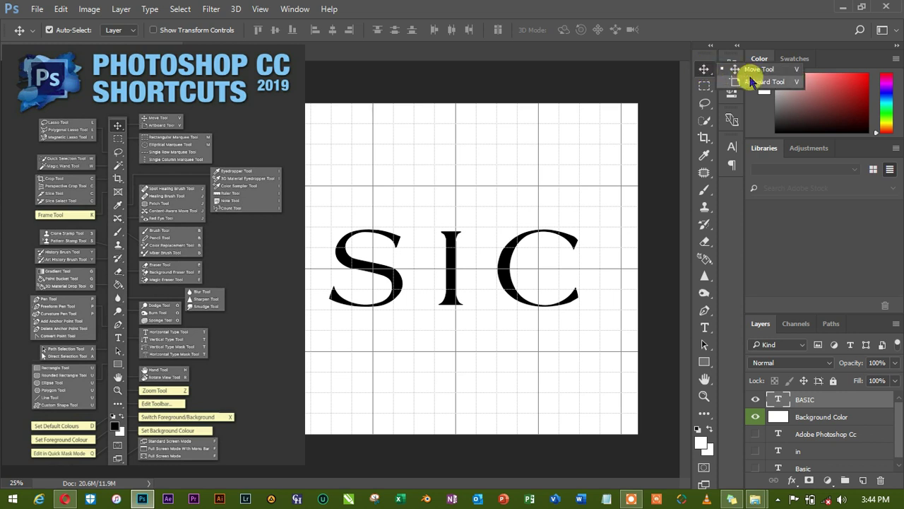
left_click(703, 68)
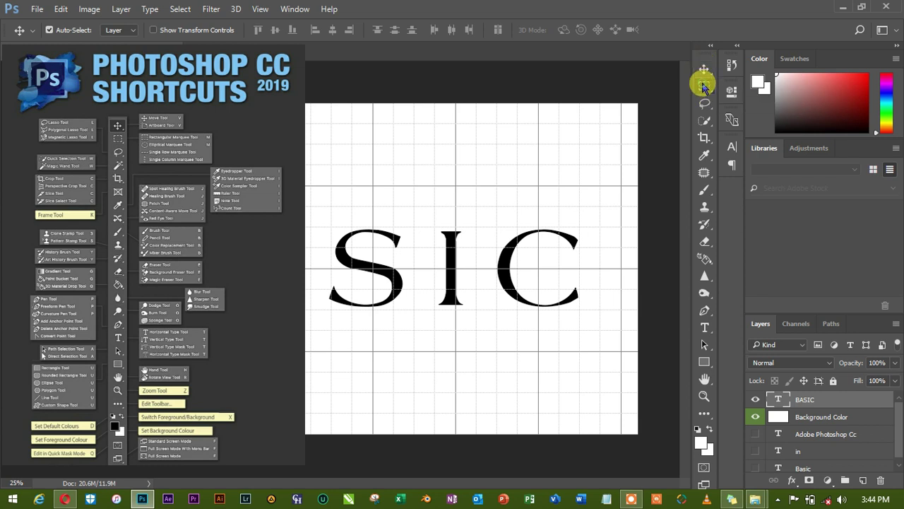
Look through the marquee tool variants and the Lasso, Polygonal Lasso and Magnetic Lasso tools
left_click(703, 86)
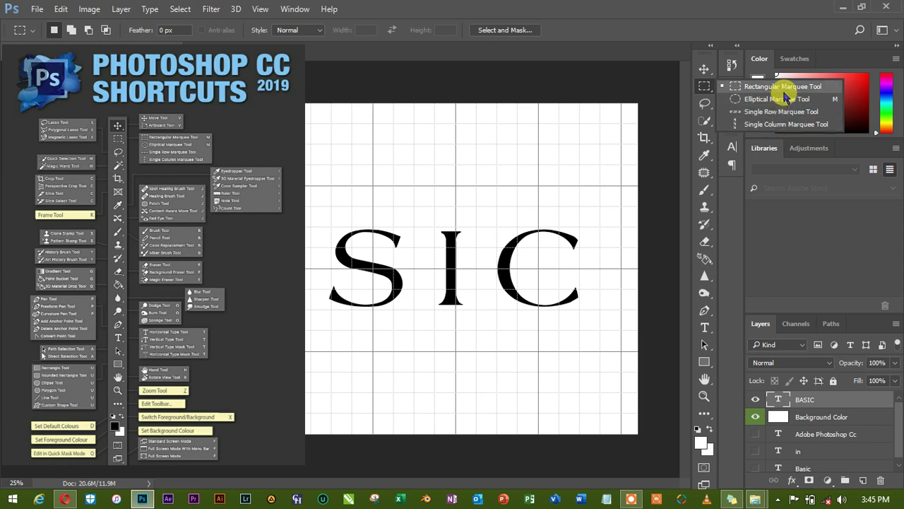
left_click(705, 86)
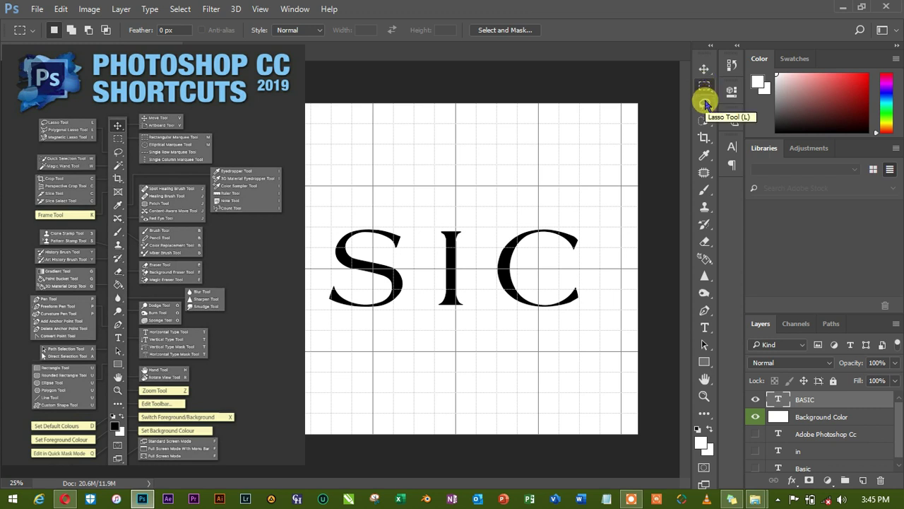
left_click(705, 103)
right_click(704, 103)
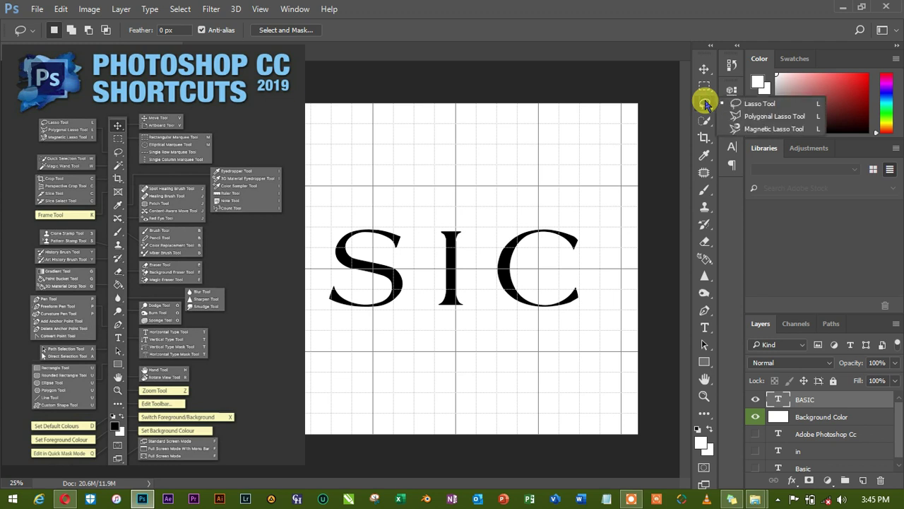
left_click(747, 103)
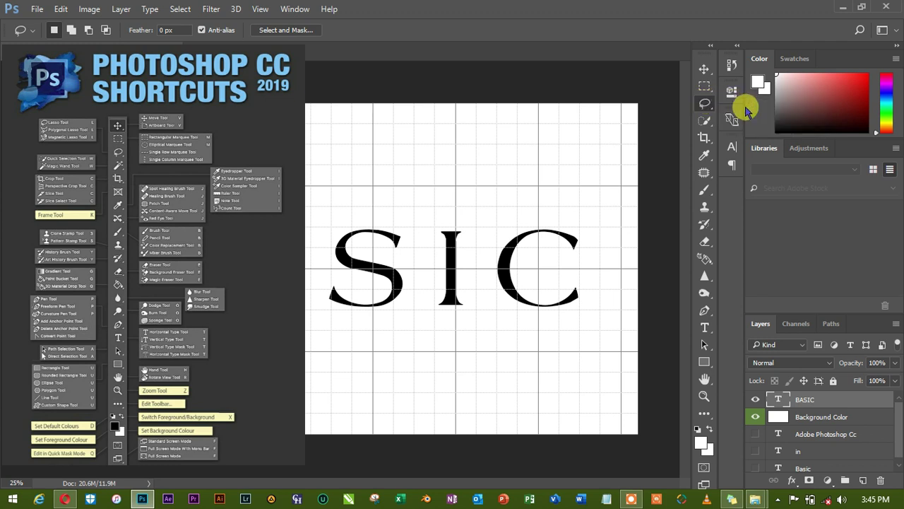
right_click(704, 105)
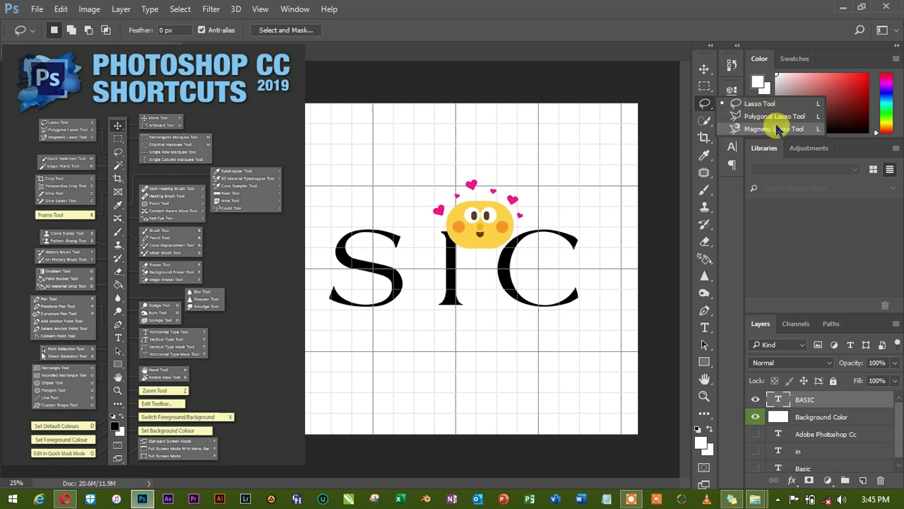
left_click(704, 105)
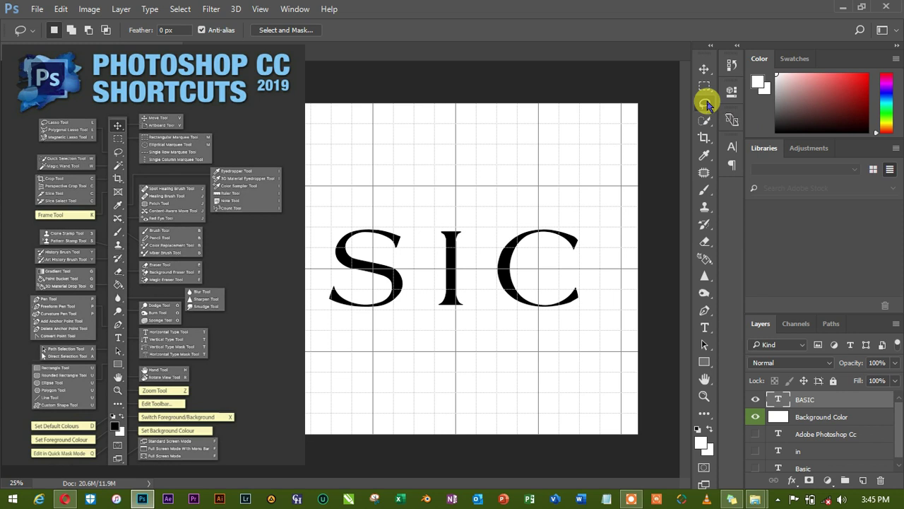
right_click(707, 104)
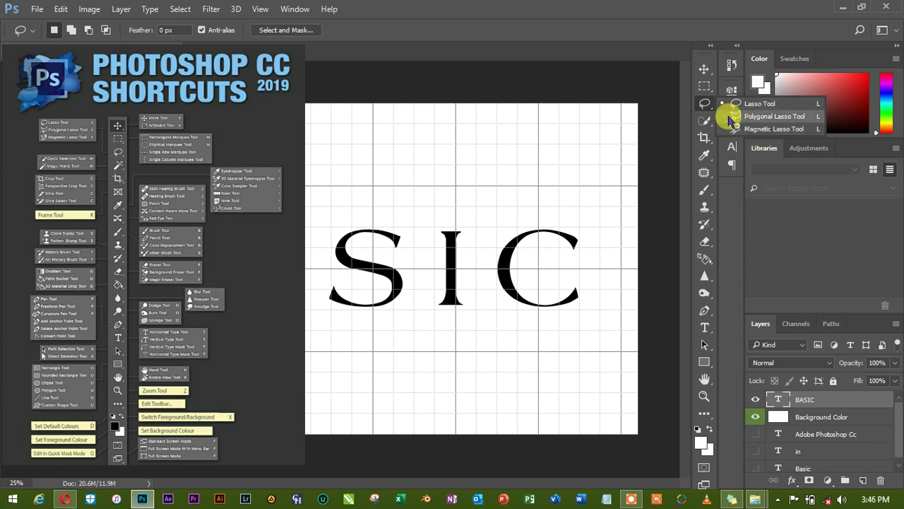
left_click(704, 104)
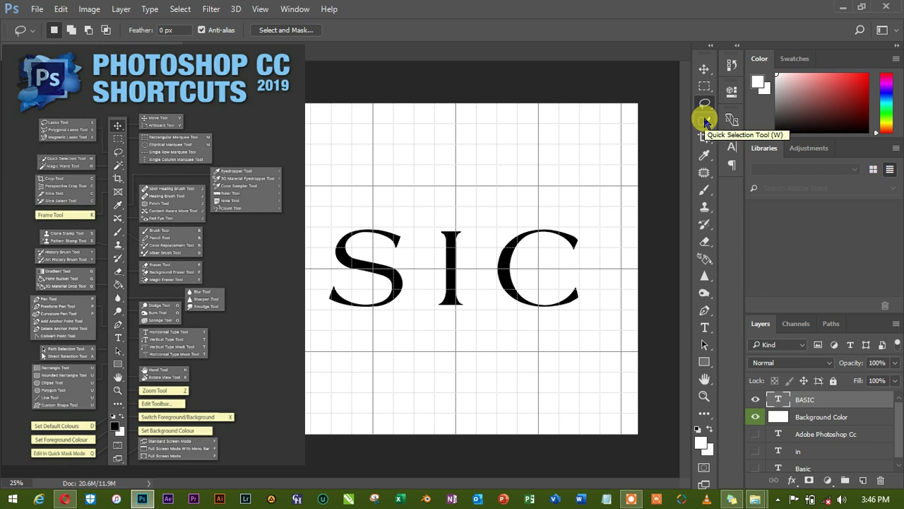
Look through the tool groups of Quick Selection, Crop and Eyedropper, activating each group's default tool
left_click(704, 121)
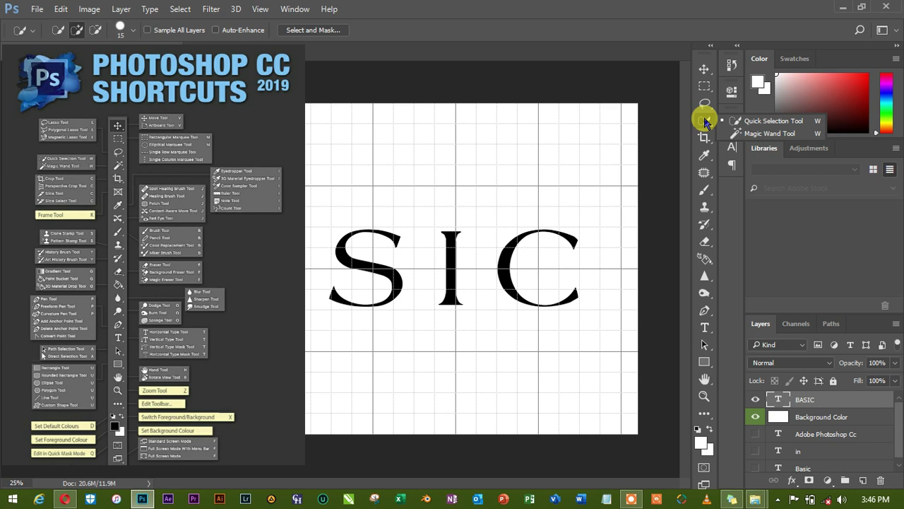
left_click(704, 121)
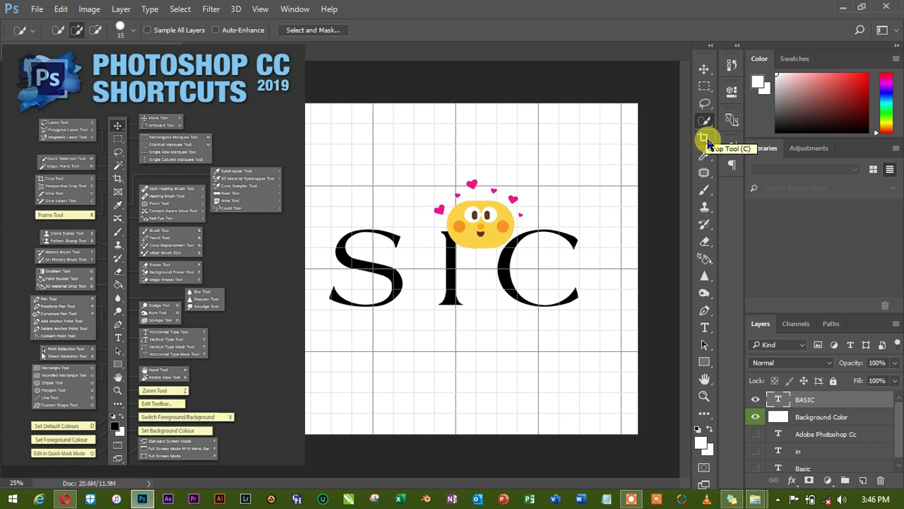
left_click(706, 139)
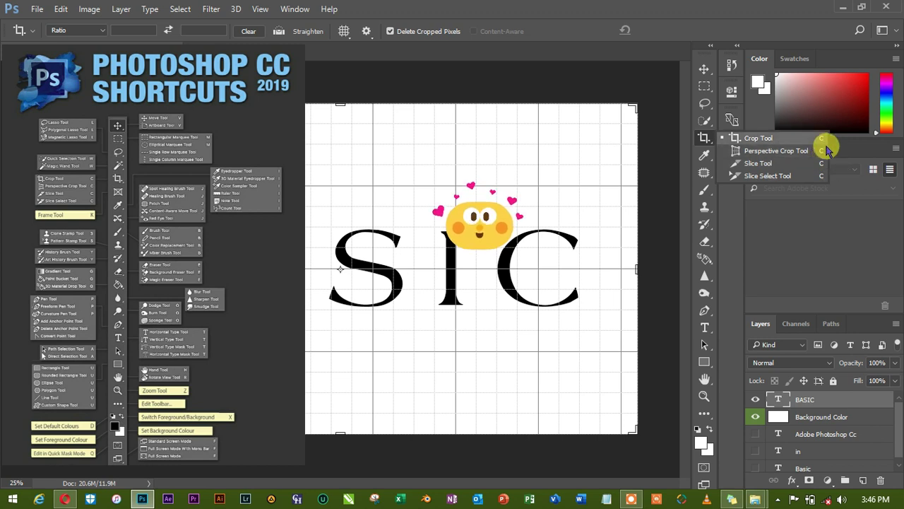
left_click(707, 138)
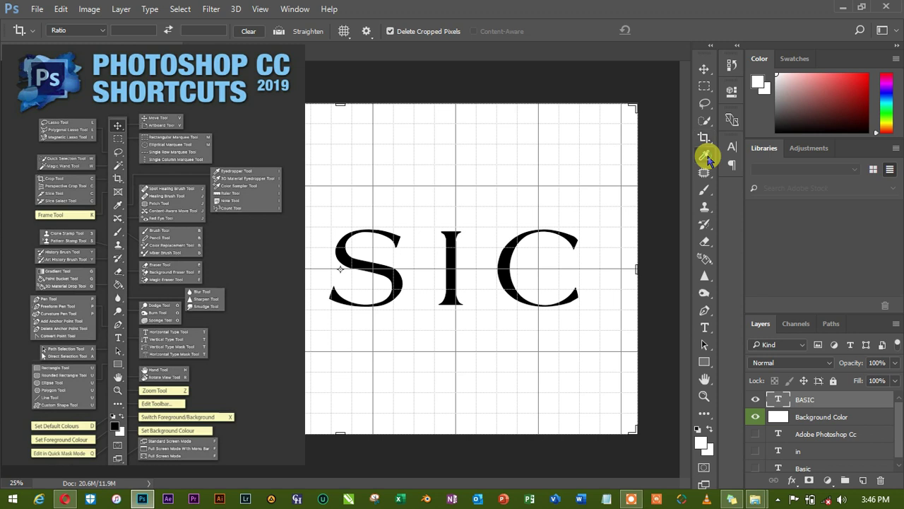
left_click(706, 155)
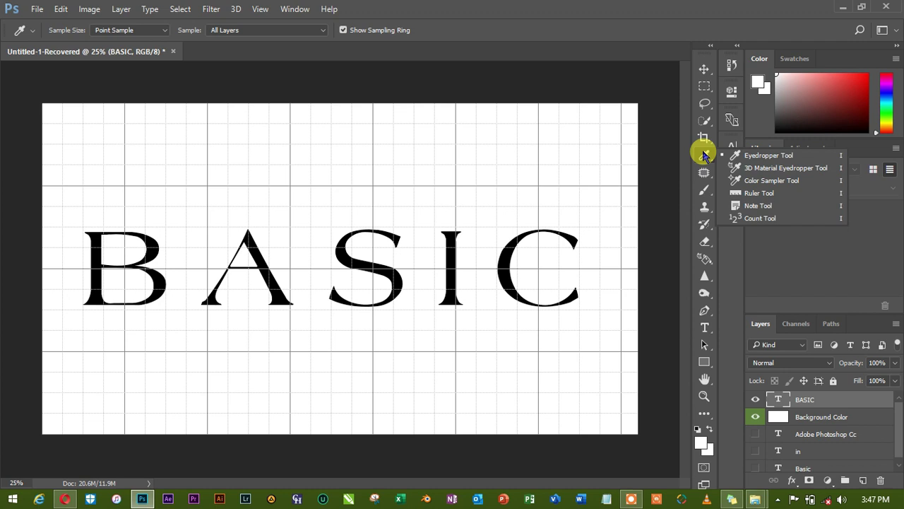
left_click(631, 498)
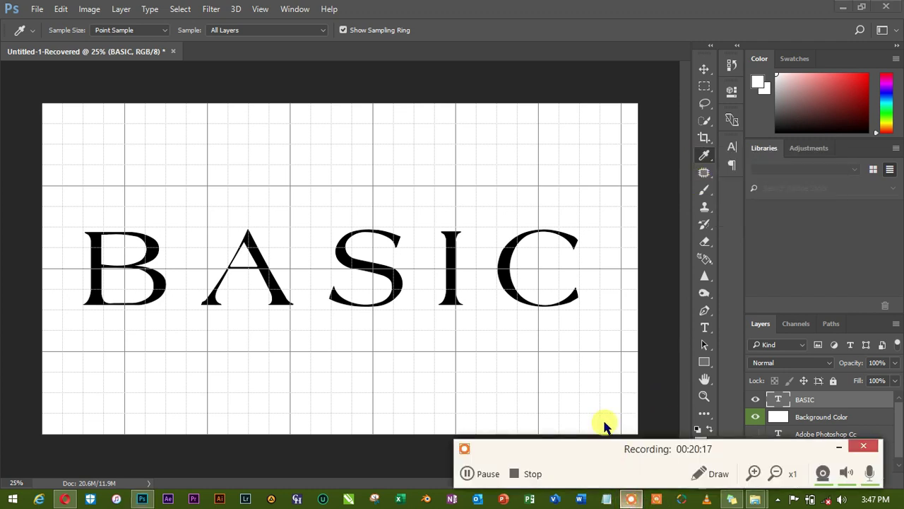
left_click(468, 472)
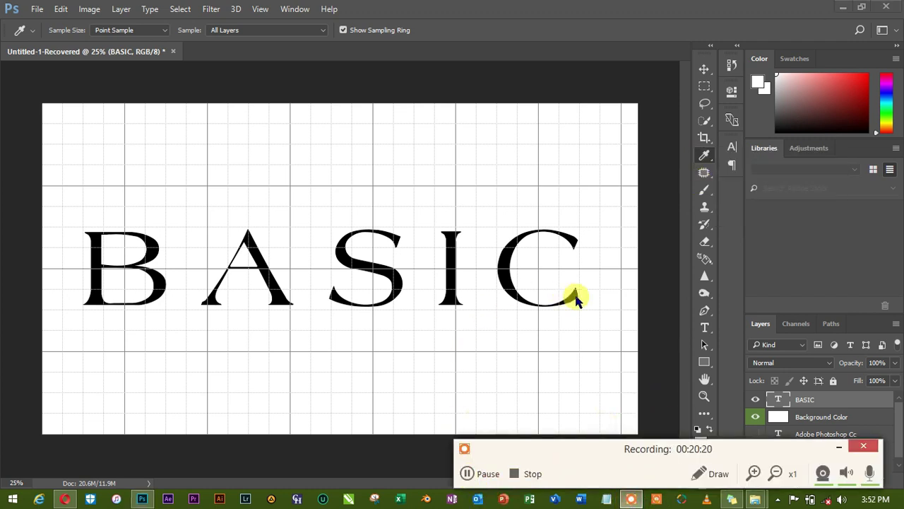
left_click(839, 447)
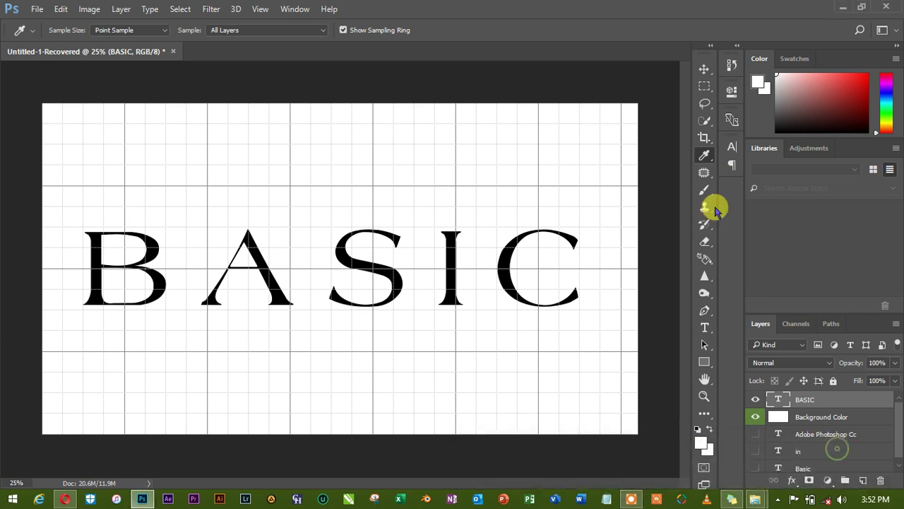
Look through the Eyedropper tool variants and the healing tools grouped with the Patch tool
right_click(706, 155)
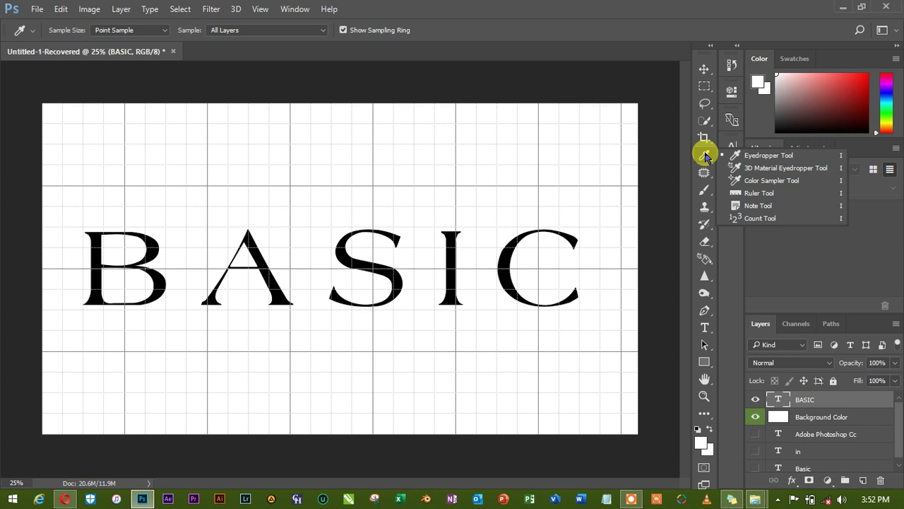
left_click(706, 157)
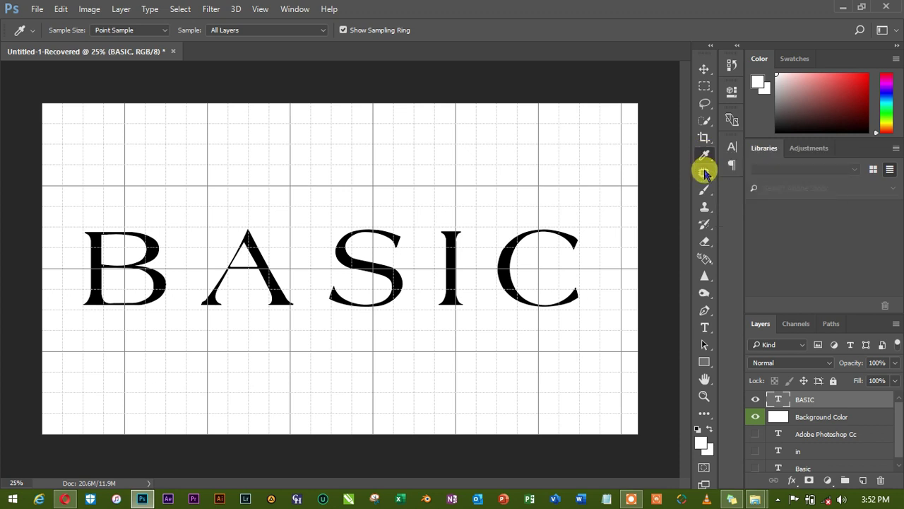
left_click(705, 172)
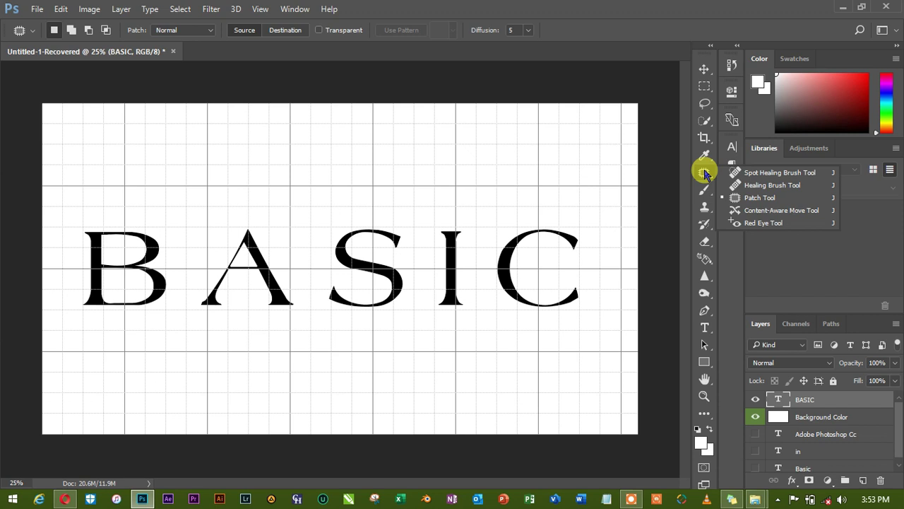
left_click(631, 500)
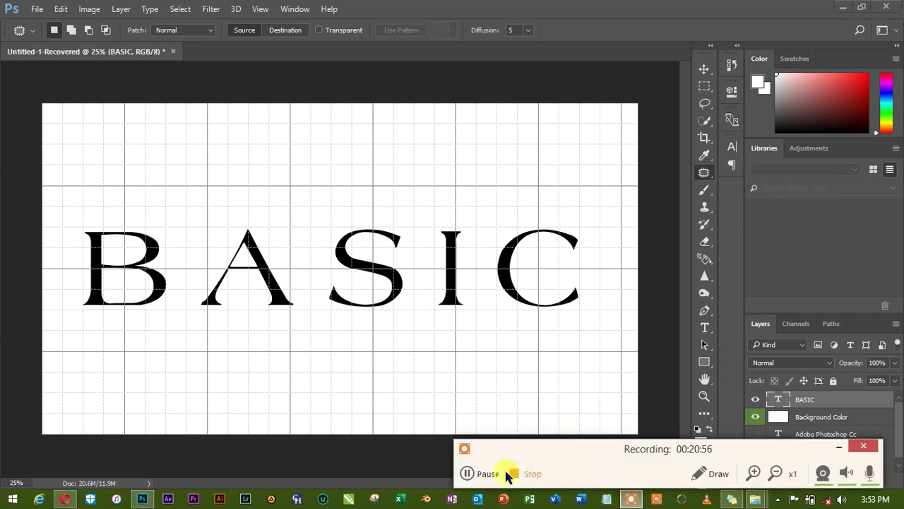
left_click(470, 474)
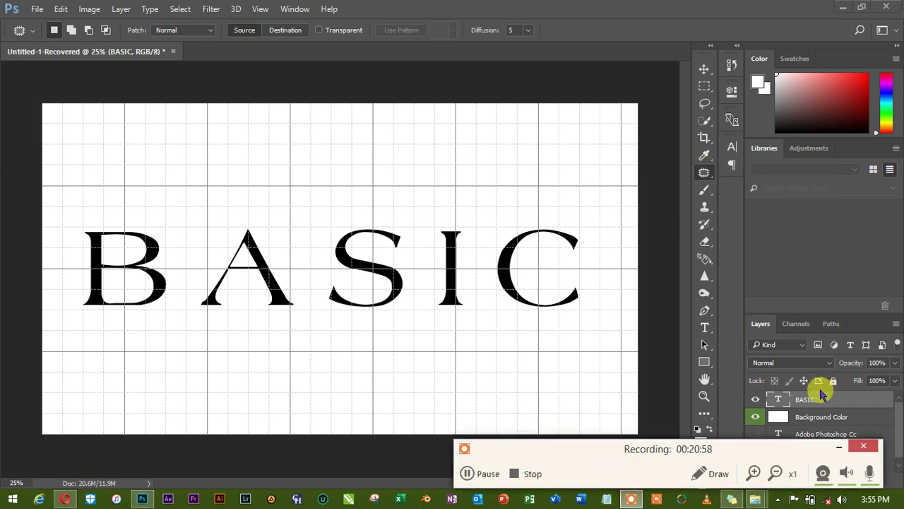
left_click(839, 446)
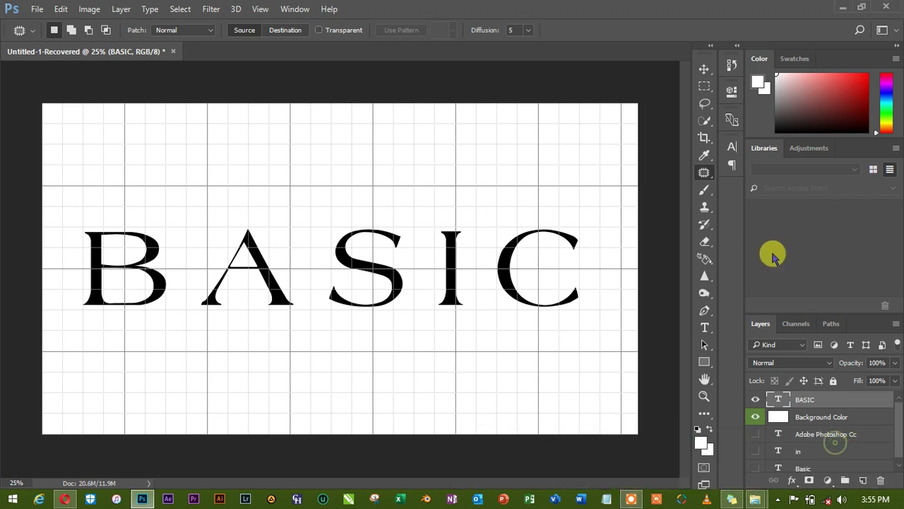
Look through the Patch tool's healing group again, plus the Brush, Pencil, Color Replacement and Mixer Brush tools
right_click(706, 174)
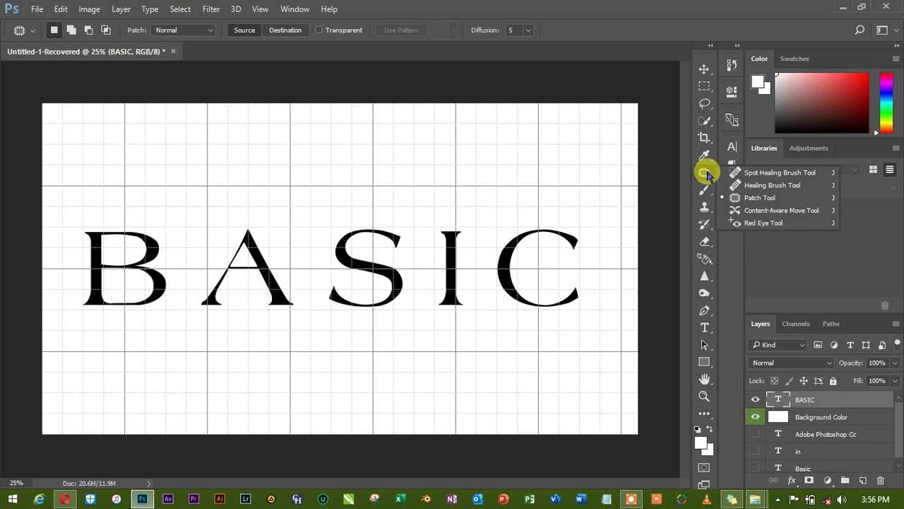
left_click(705, 173)
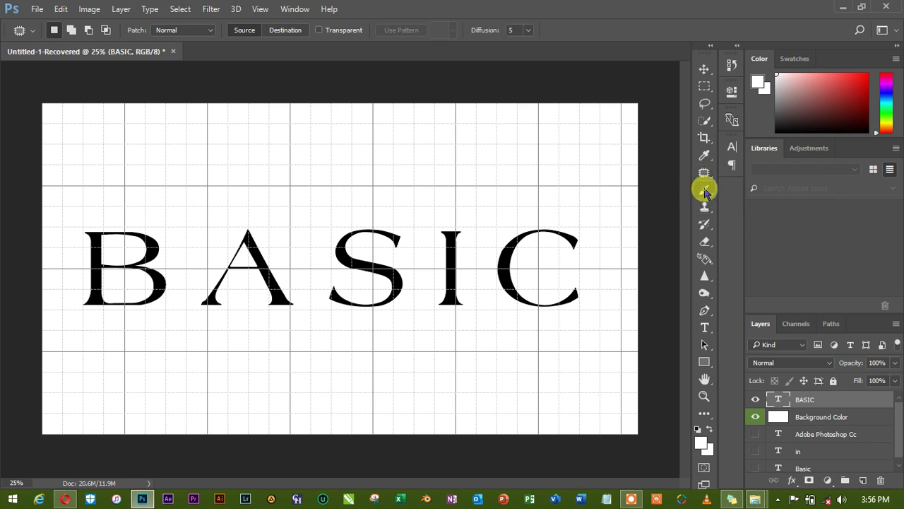
left_click(704, 189)
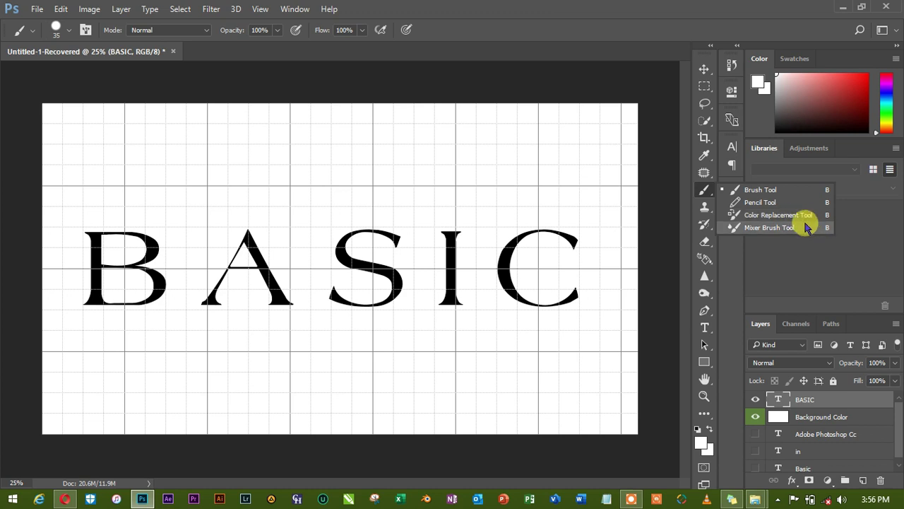
left_click(705, 189)
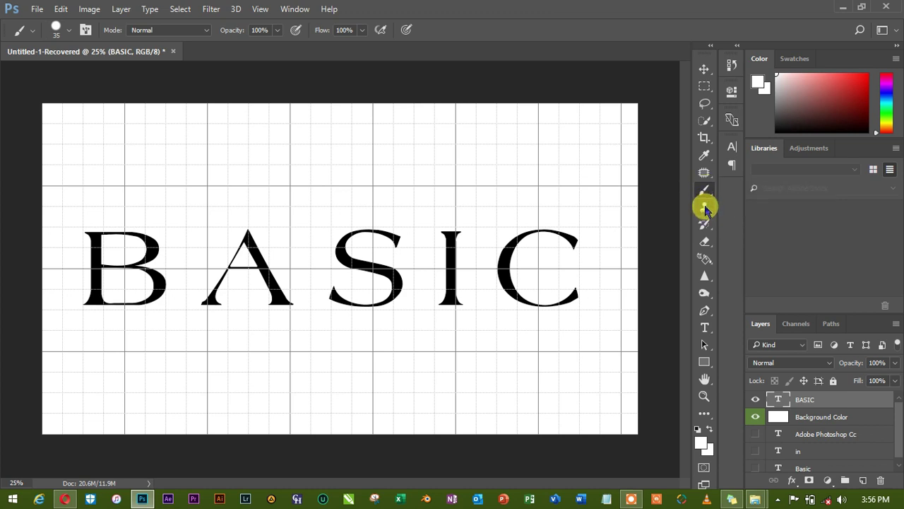
Look through the Clone Stamp and History Brush tool groups and activate the Eraser tool
left_click(704, 208)
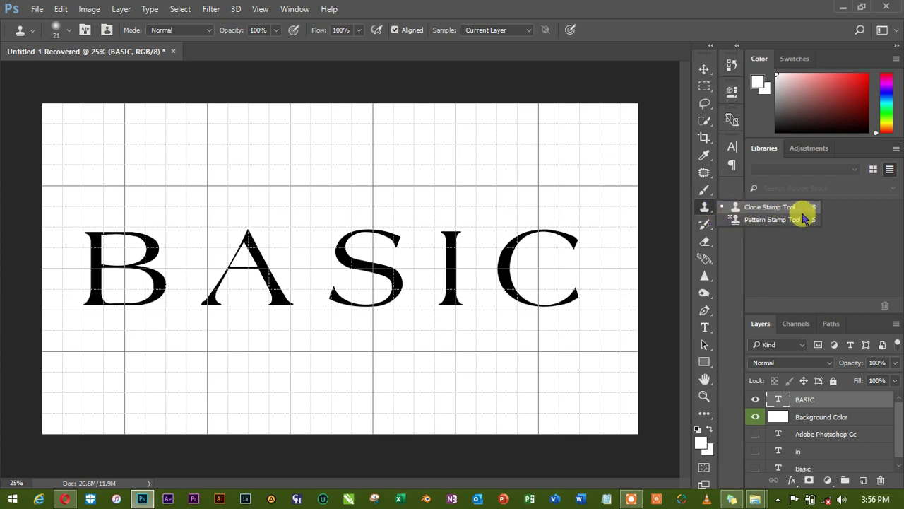
left_click(707, 209)
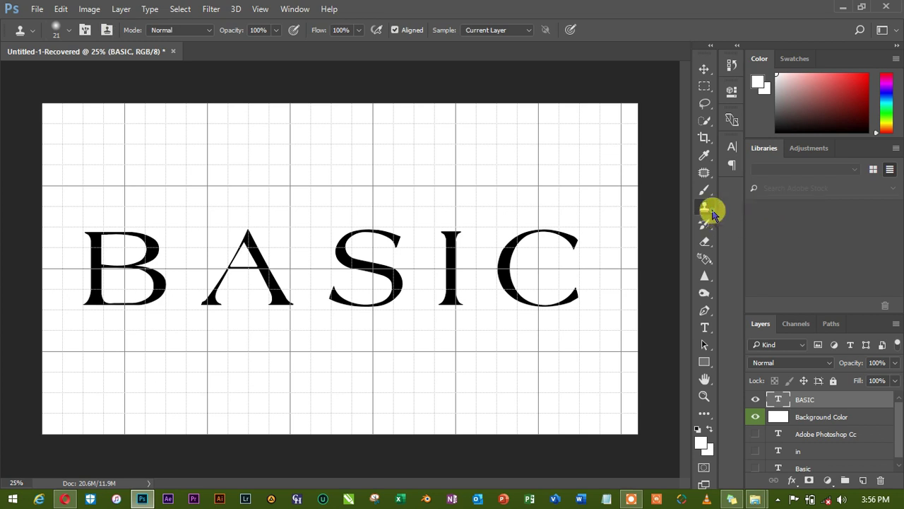
left_click(705, 227)
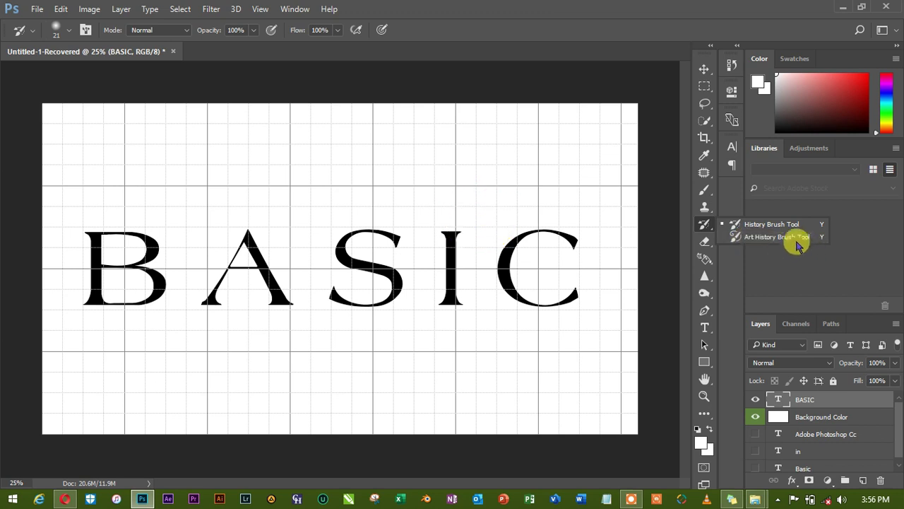
left_click(706, 216)
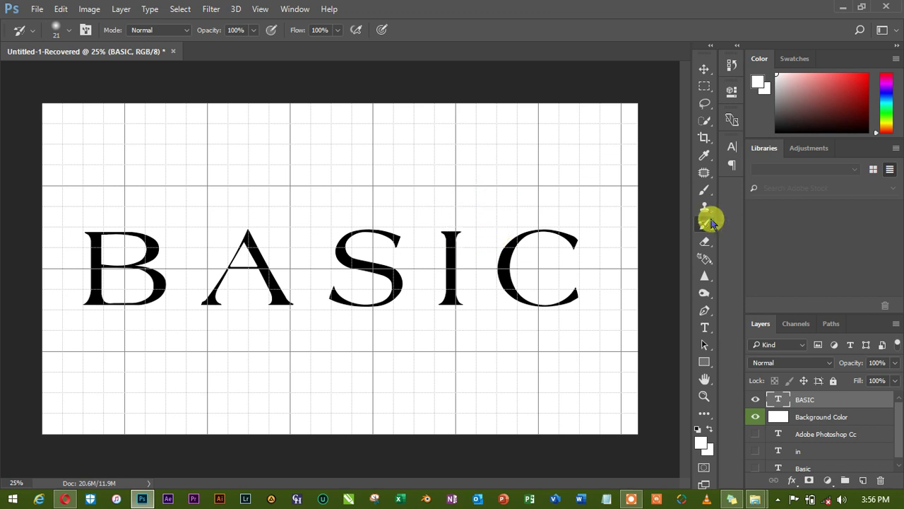
left_click(705, 245)
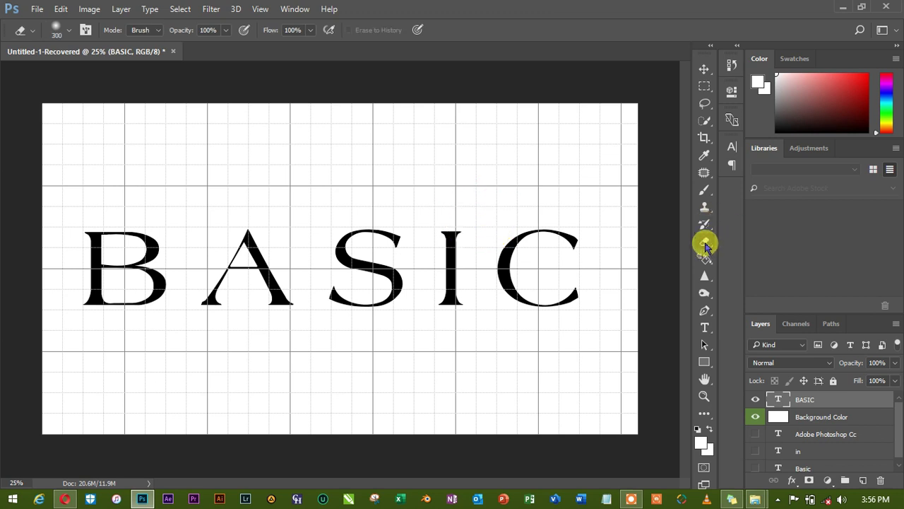
mouse_move(705, 244)
left_mouse_down()
mouse_move(747, 253)
mouse_move(809, 244)
mouse_move(761, 260)
mouse_move(812, 256)
mouse_move(765, 271)
mouse_move(804, 272)
mouse_move(704, 216)
mouse_move(706, 240)
left_mouse_up()
Look through the Gradient, Paint Bucket and 3D Material Drop tools and the Blur, Sharpen and Smudge tools, then activate the toning tool
left_click(708, 260)
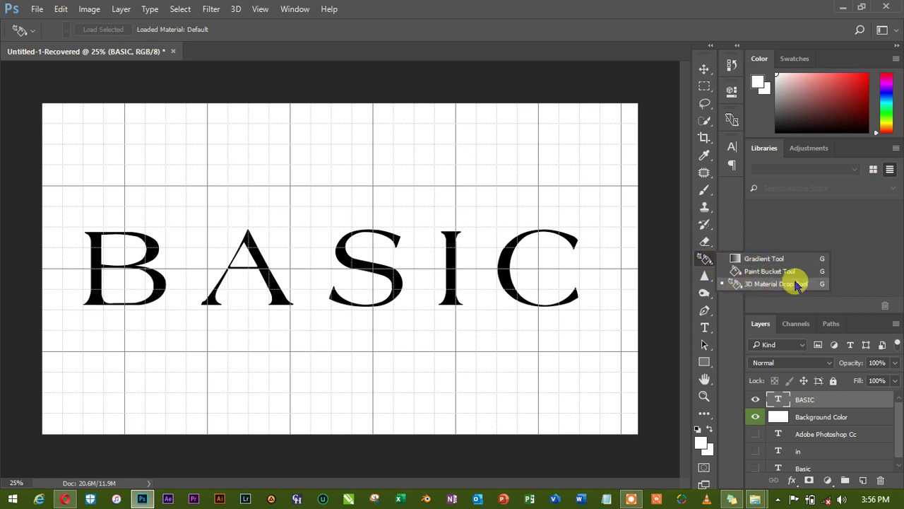
left_click(703, 260)
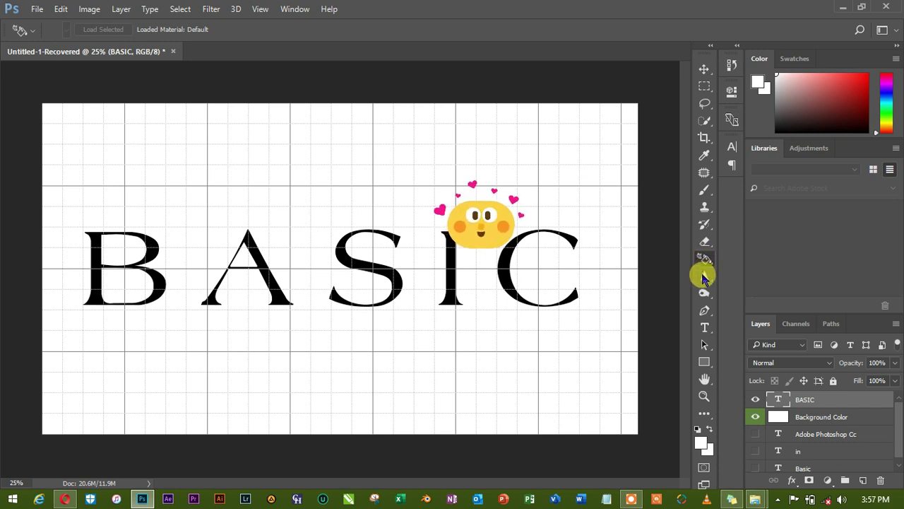
left_click(704, 278)
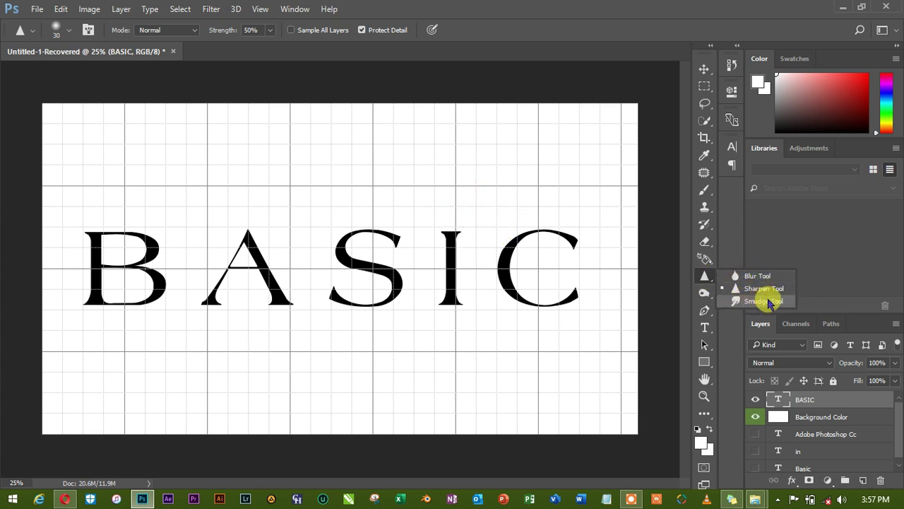
left_click(700, 276)
left_click(703, 294)
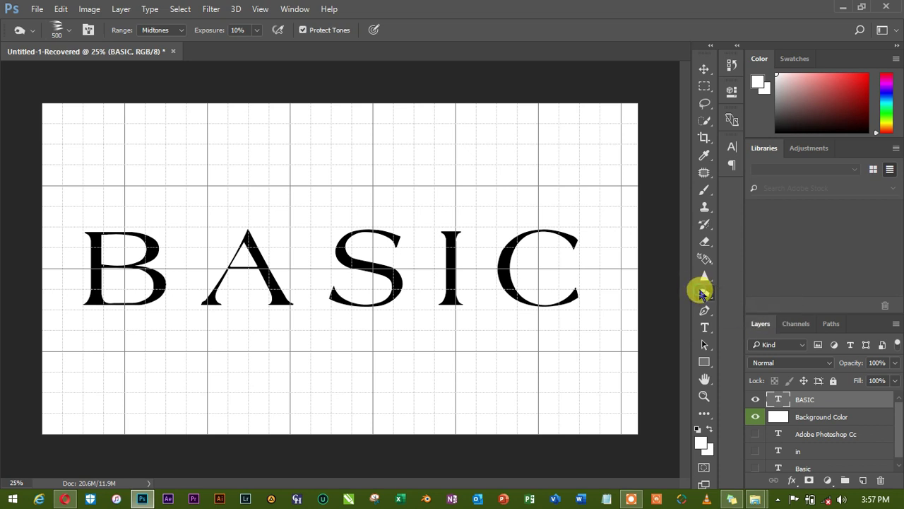
Look through the Pen tool's path and anchor point variants and the horizontal and vertical type tools
left_click(704, 312)
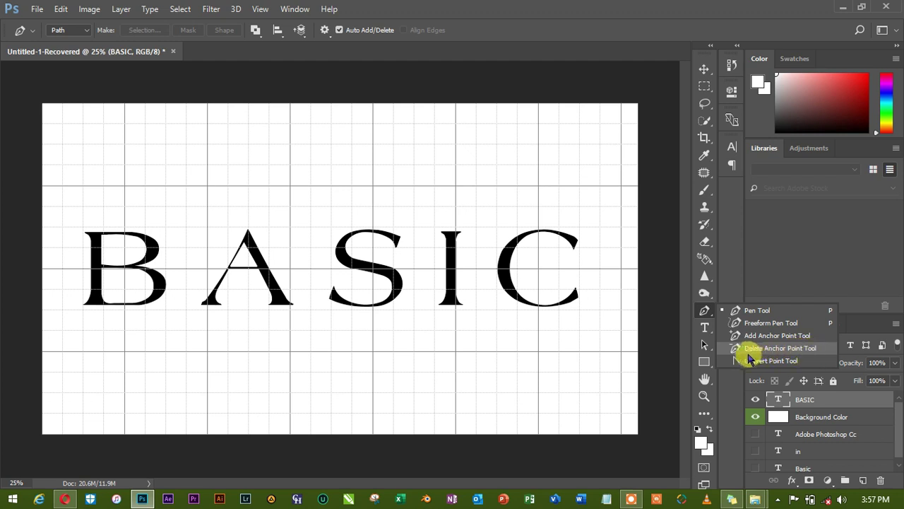
left_click(705, 311)
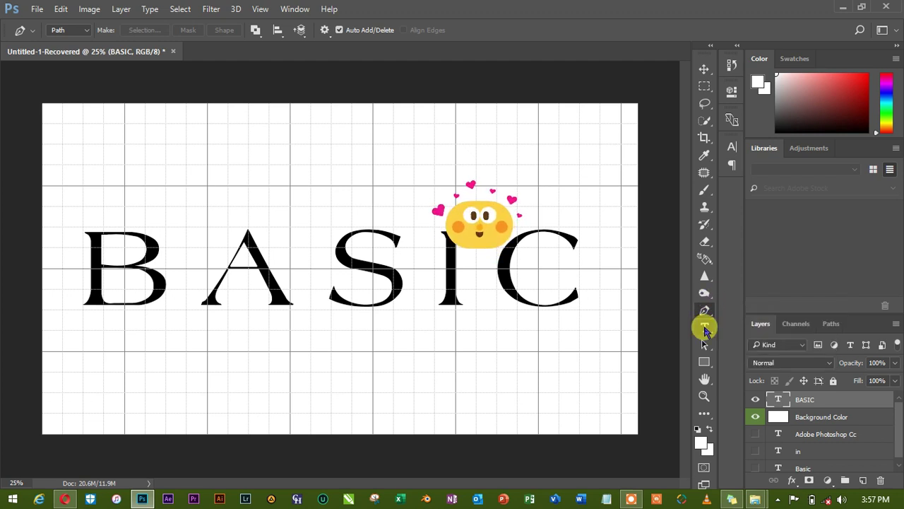
left_click(705, 328)
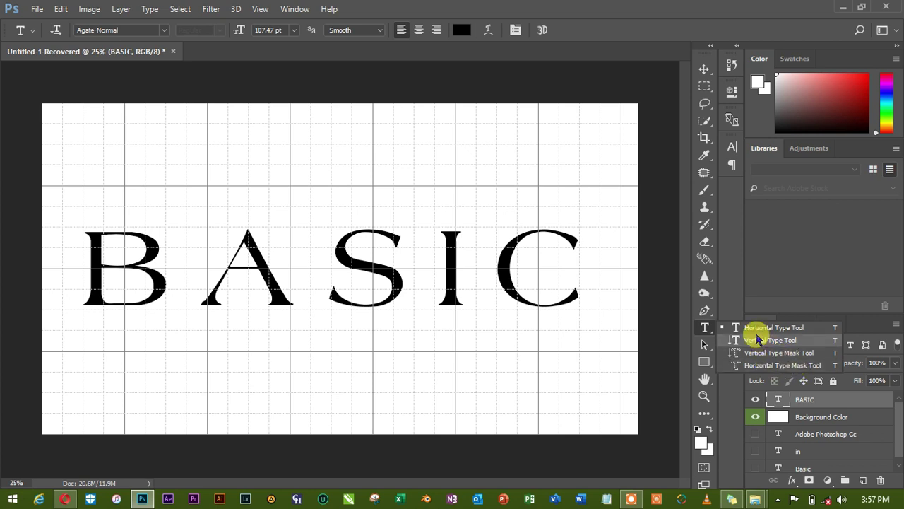
left_click(707, 324)
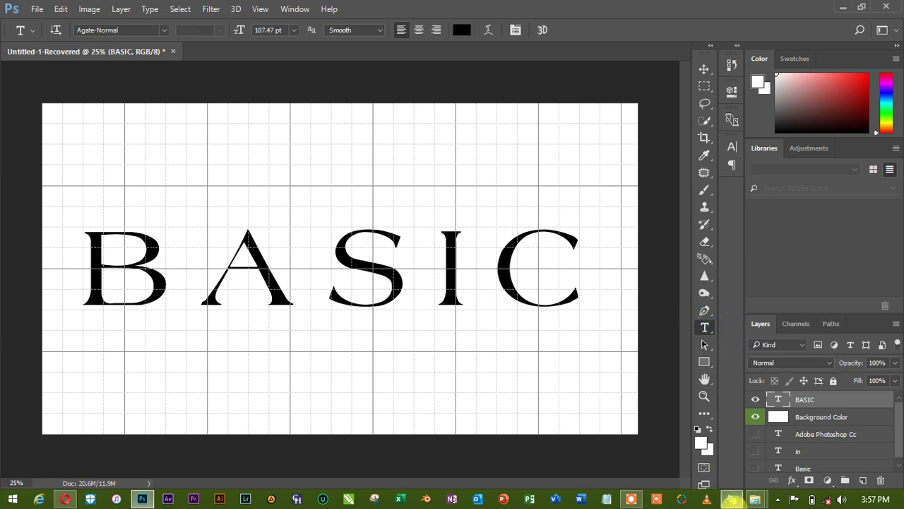
left_click(631, 499)
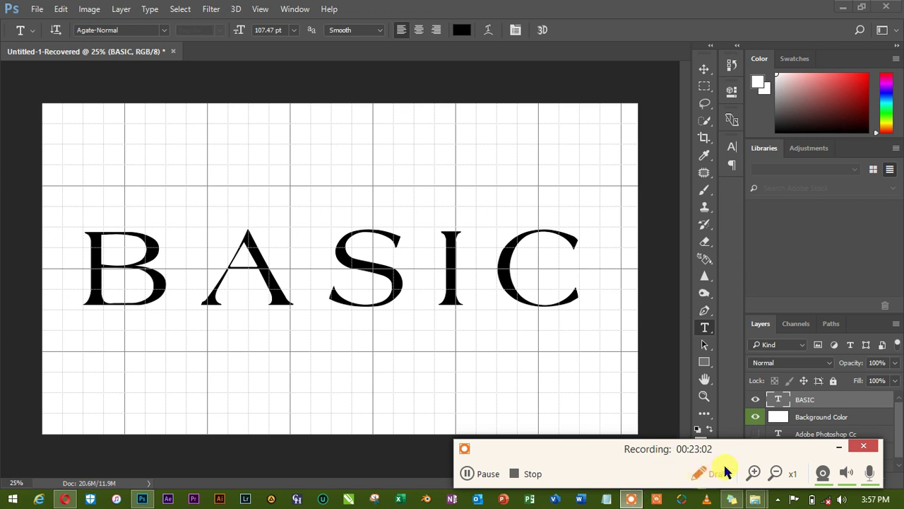
left_click(472, 472)
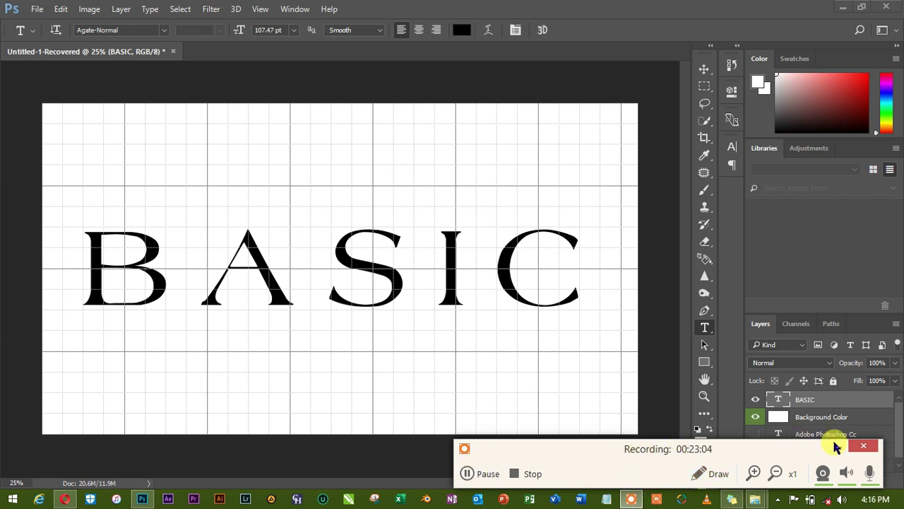
left_click(838, 447)
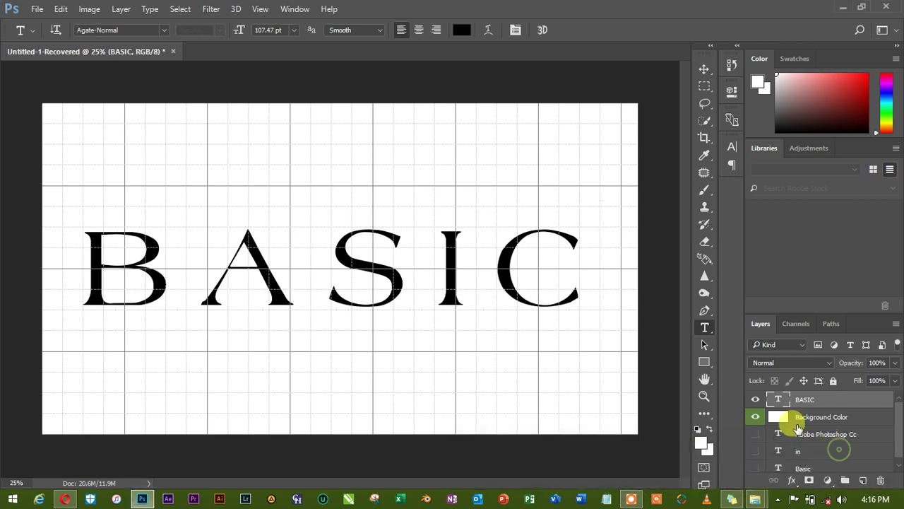
Review the type and type mask tools, plus the Path Selection and Direct Selection tools
left_click(706, 327)
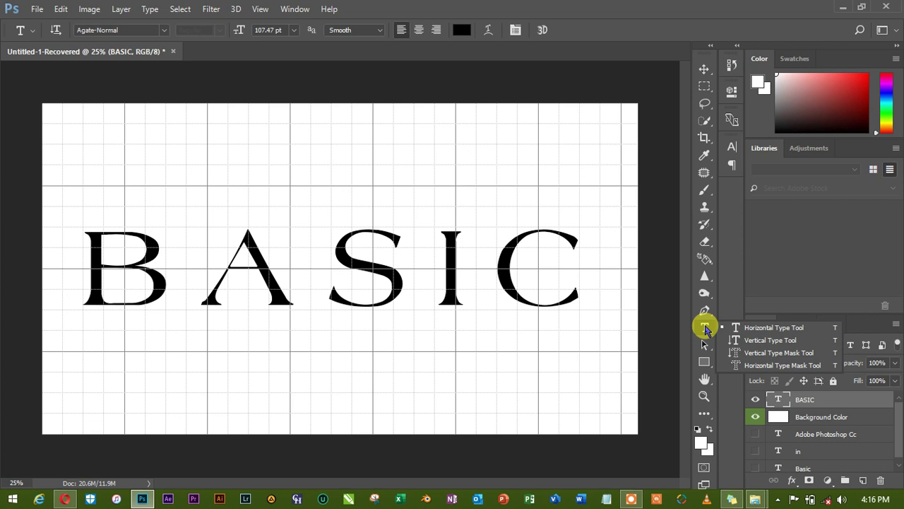
left_click(705, 328)
left_click(705, 344)
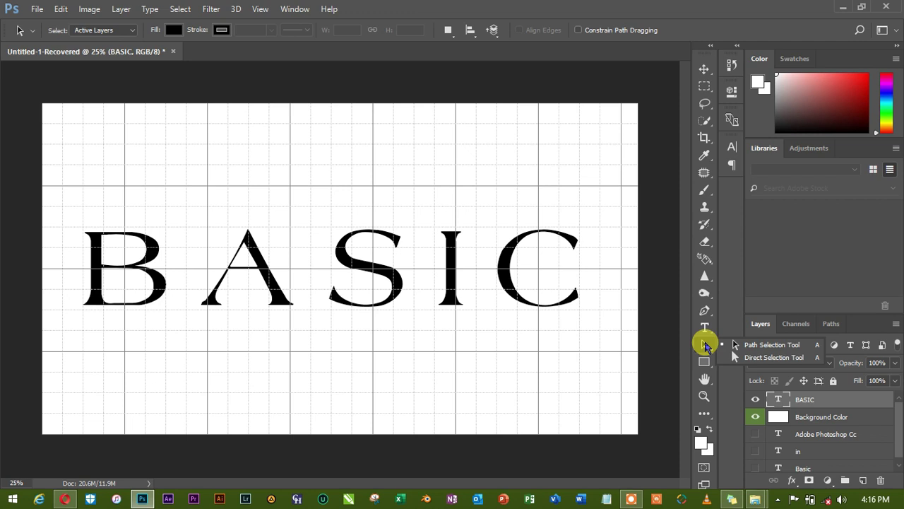
left_click(706, 345)
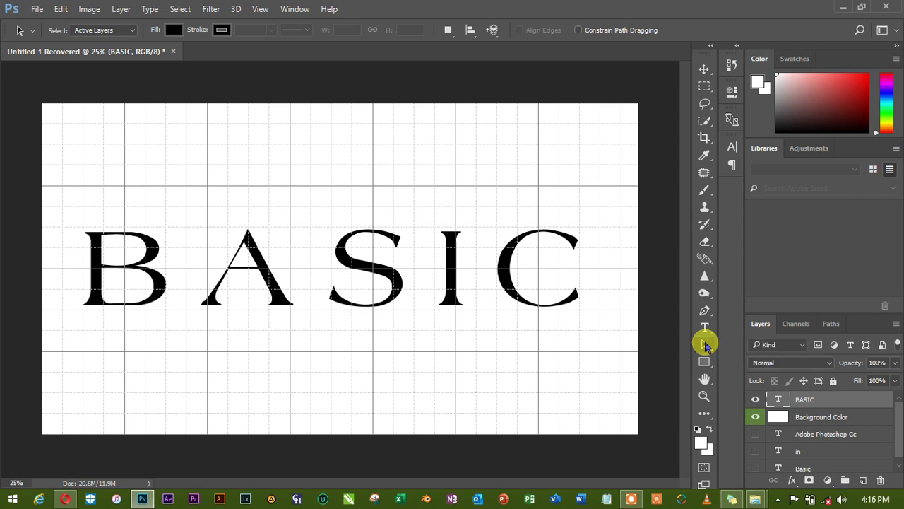
Look through the shape tools from Rectangle to Custom Shape, plus the Hand and Rotate View tools
left_click(705, 364)
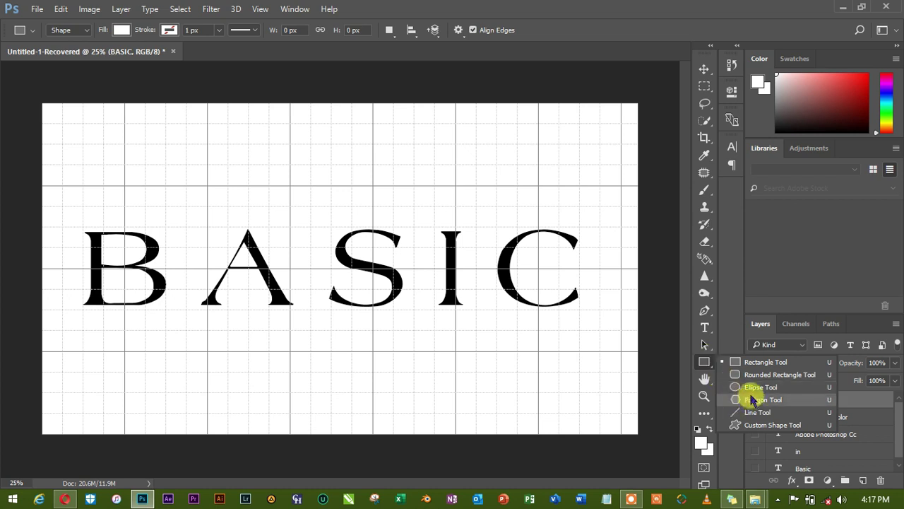
left_click(703, 360)
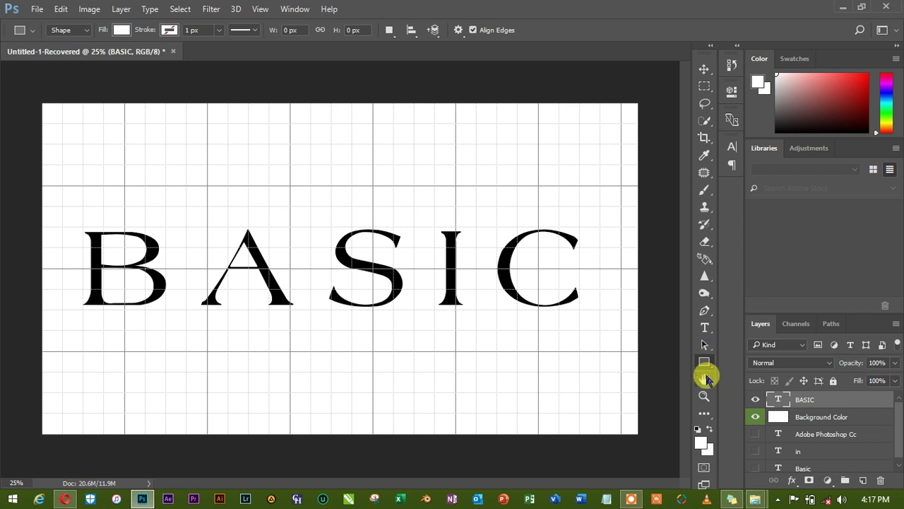
left_click(705, 379)
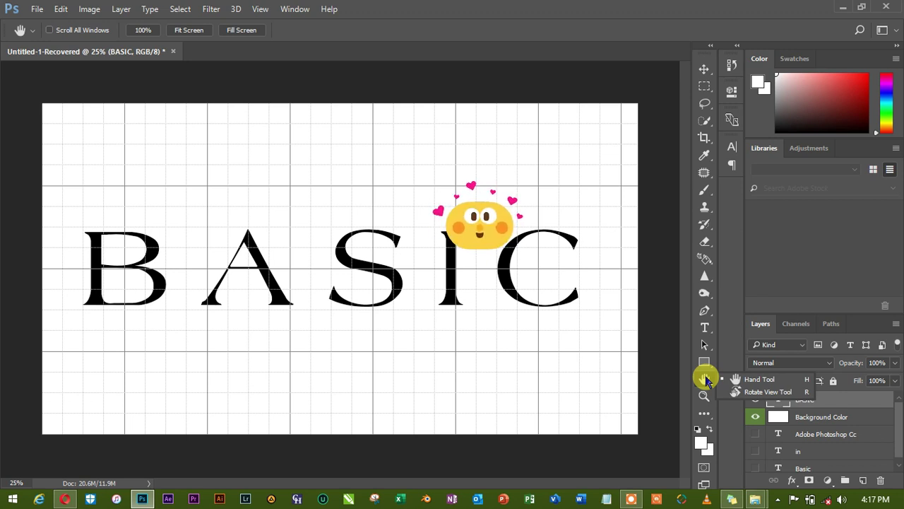
left_click(706, 380)
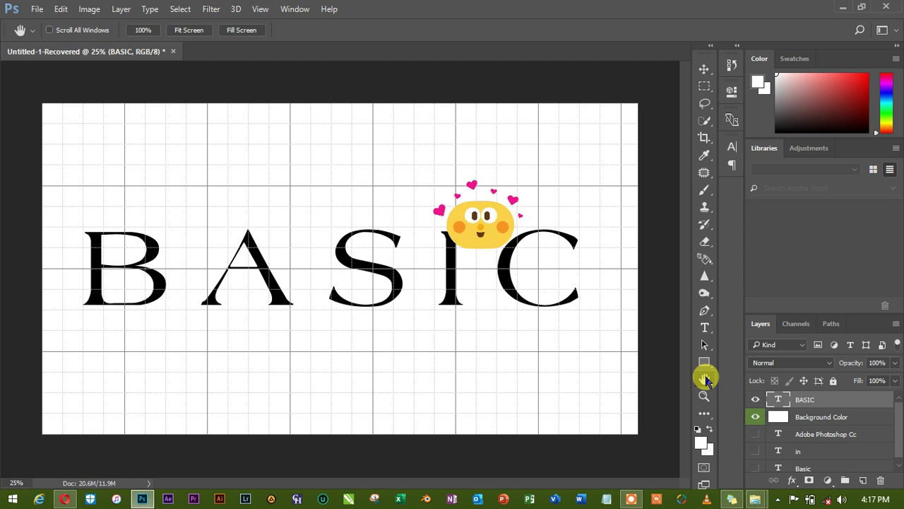
Activate the Zoom tool and magnify the BASIC text to 33.3%
left_click(705, 397)
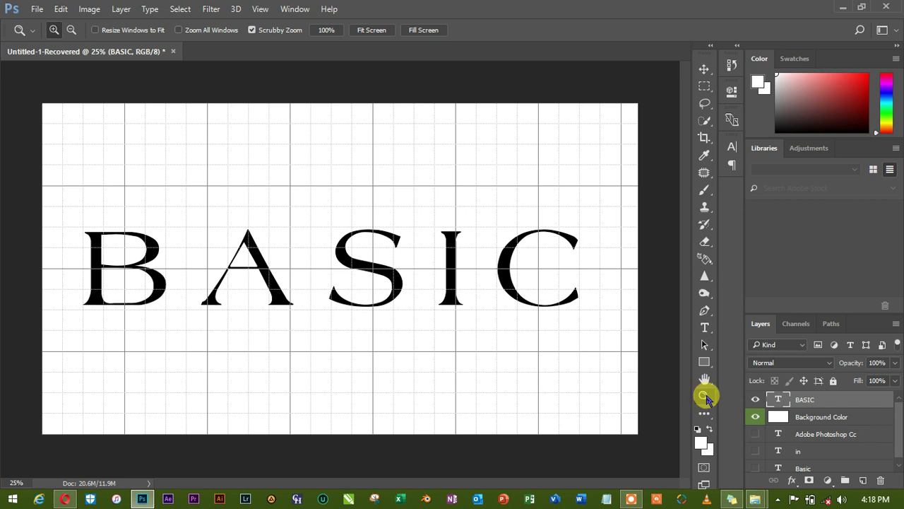
left_click(336, 263)
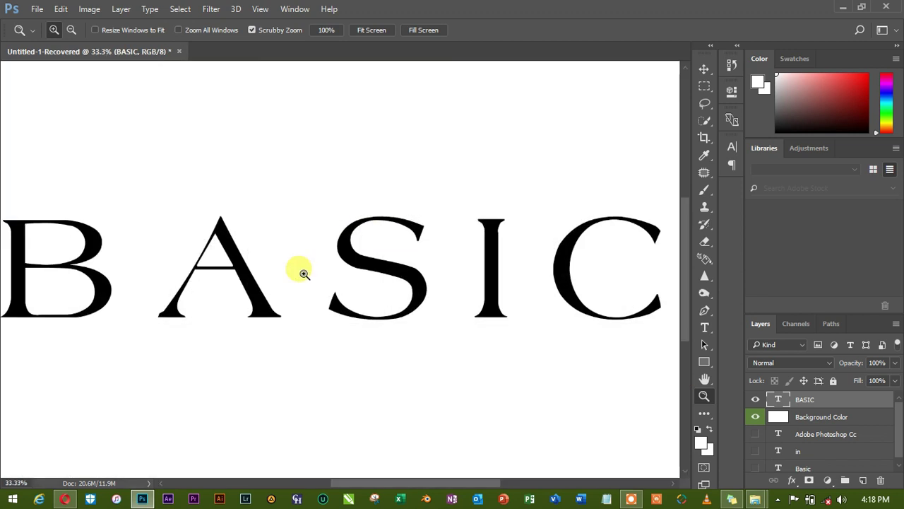
Magnify the canvas around the letters A and S to about 123% with the Zoom tool
left_click(299, 269)
left_click(299, 269)
left_click(301, 272)
left_click_drag(304, 274, 512, 177)
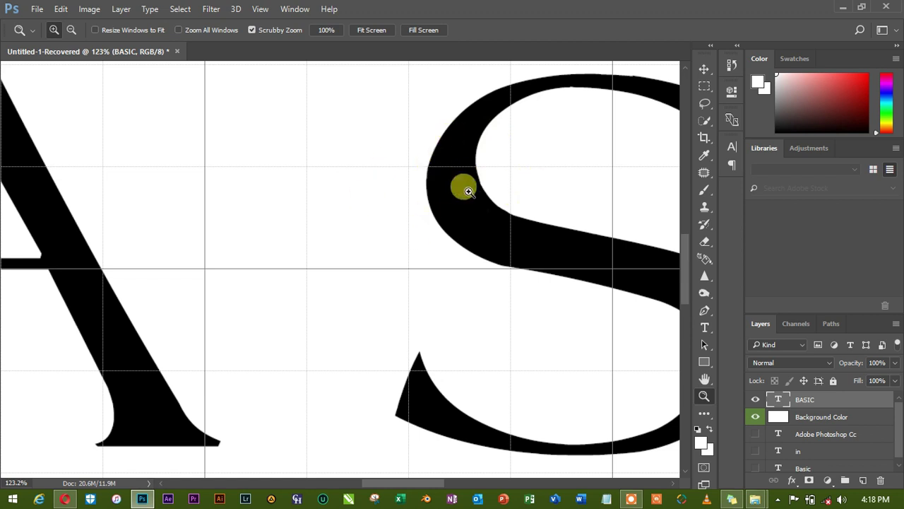
Switch the Zoom tool to zooming out and reduce the view of the BASIC text to 16.7%
left_click(70, 31)
left_click(344, 223)
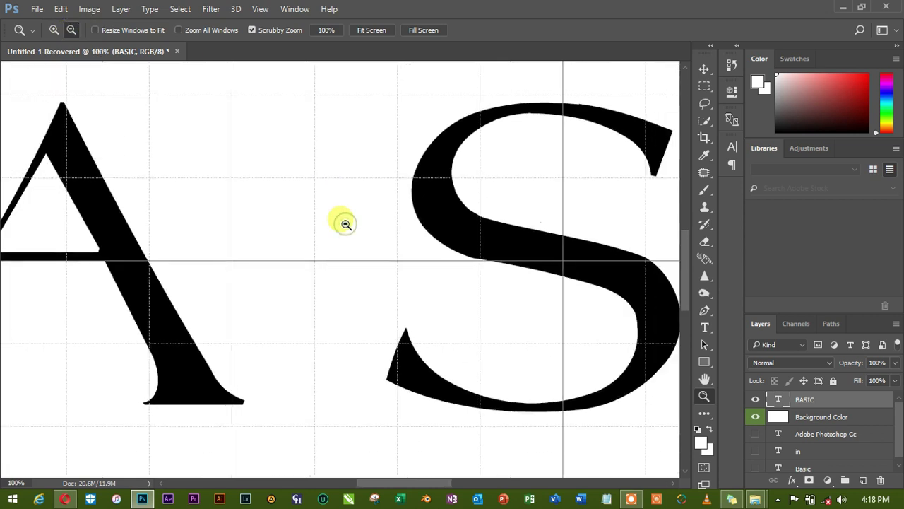
left_click(345, 223)
left_click(345, 223)
left_click(344, 223)
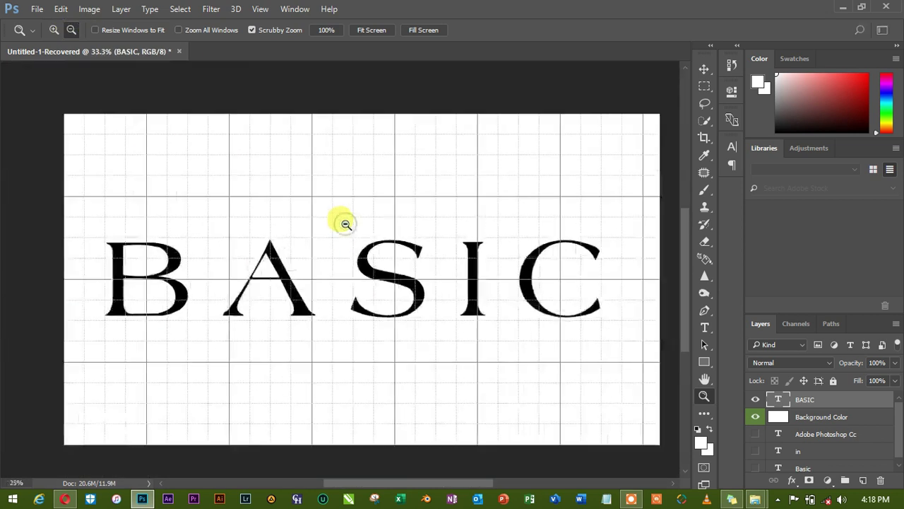
left_click(345, 223)
left_click(345, 223)
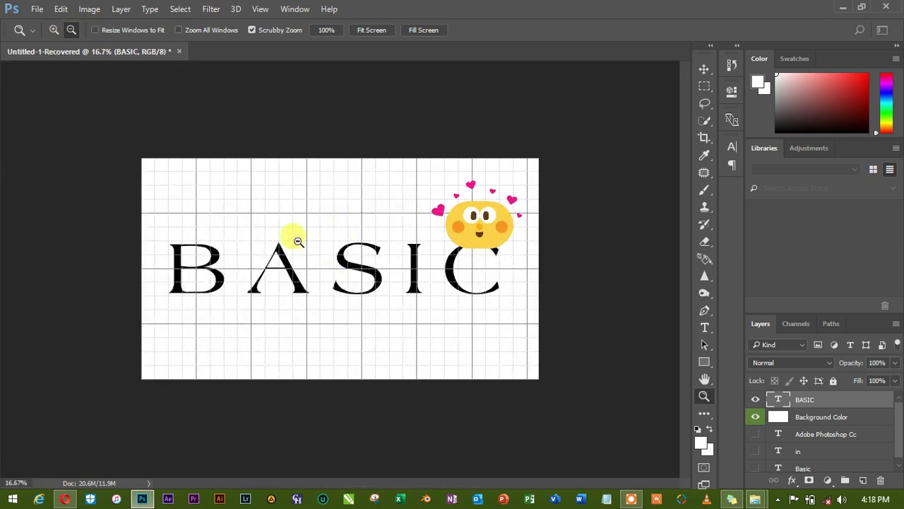
Zoom in on the BASIC text again and zoom back out to 25%
left_click(54, 29)
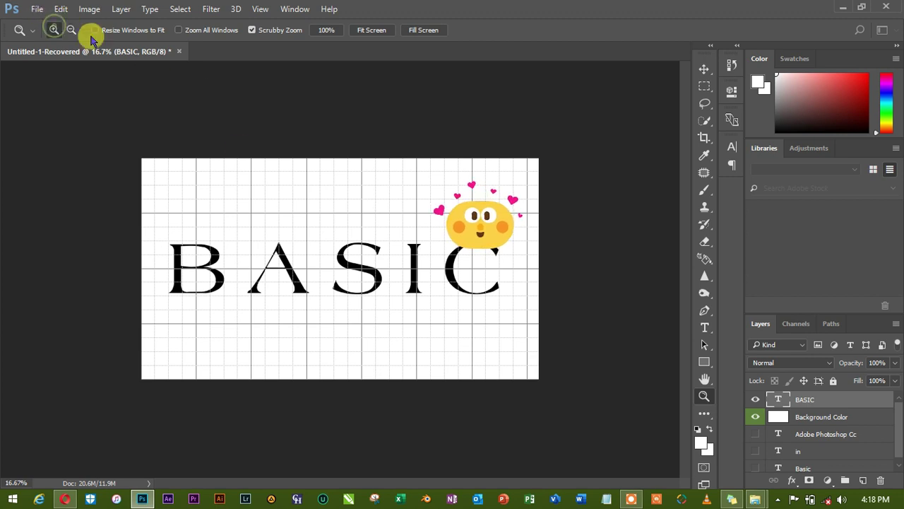
left_click(343, 275)
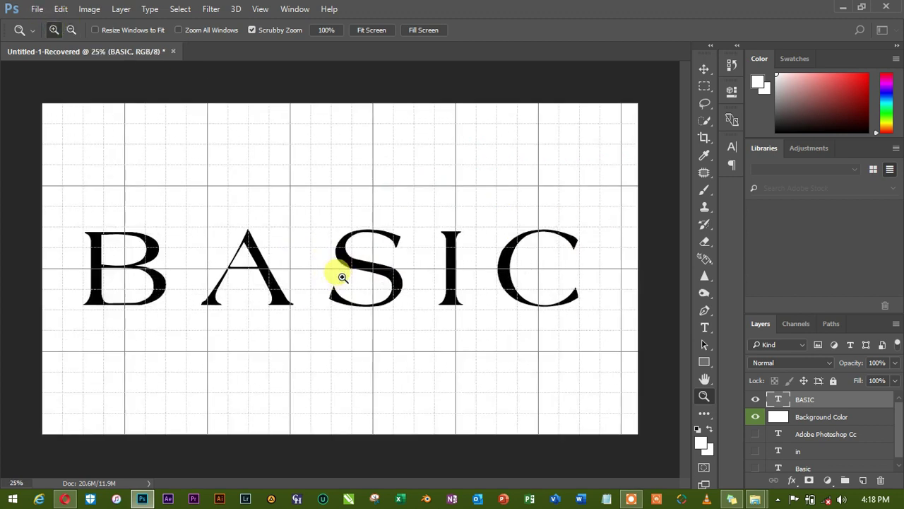
left_click(342, 276)
left_click(71, 31)
left_click(244, 212)
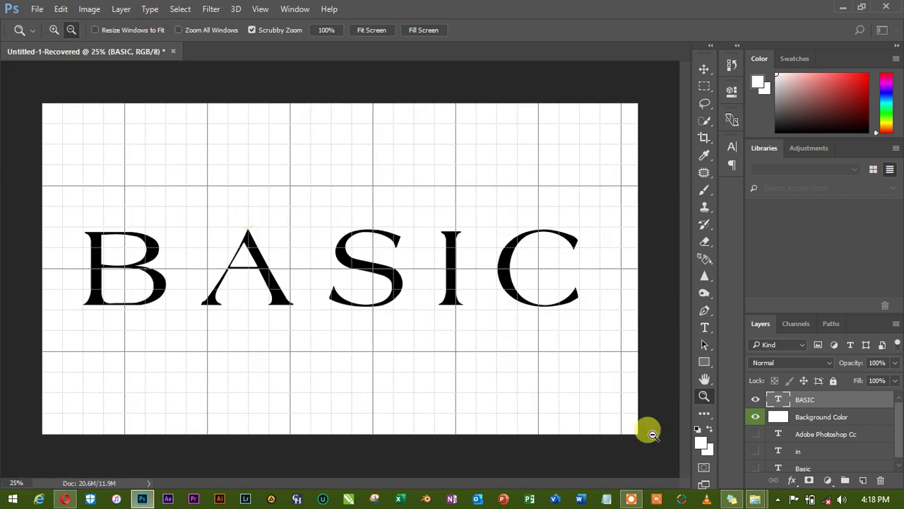
Set the foreground color to dark red 900000, and swap the foreground and background colors back and forth once
left_click(701, 442)
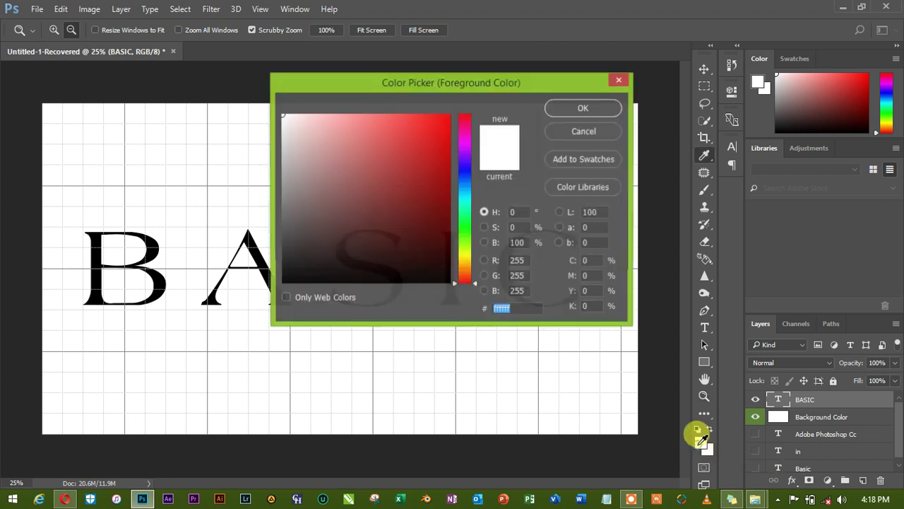
left_click(396, 173)
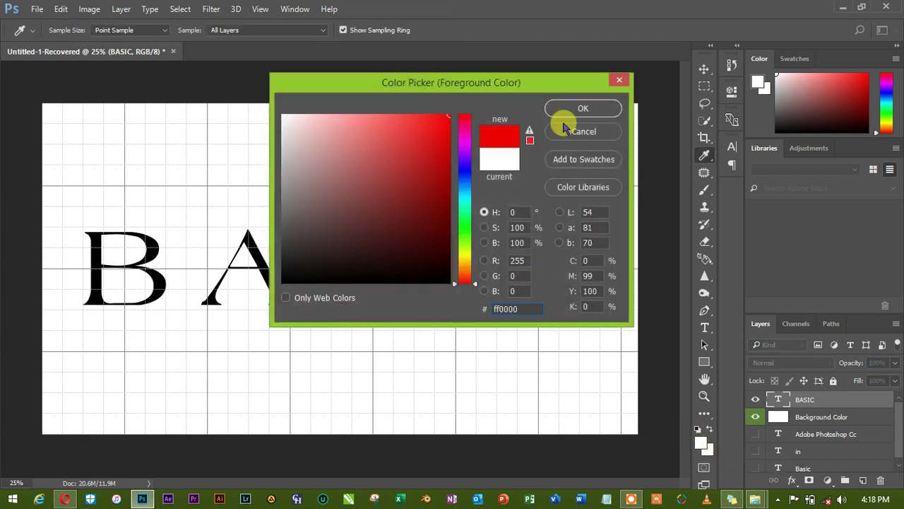
left_click_drag(428, 167, 461, 183)
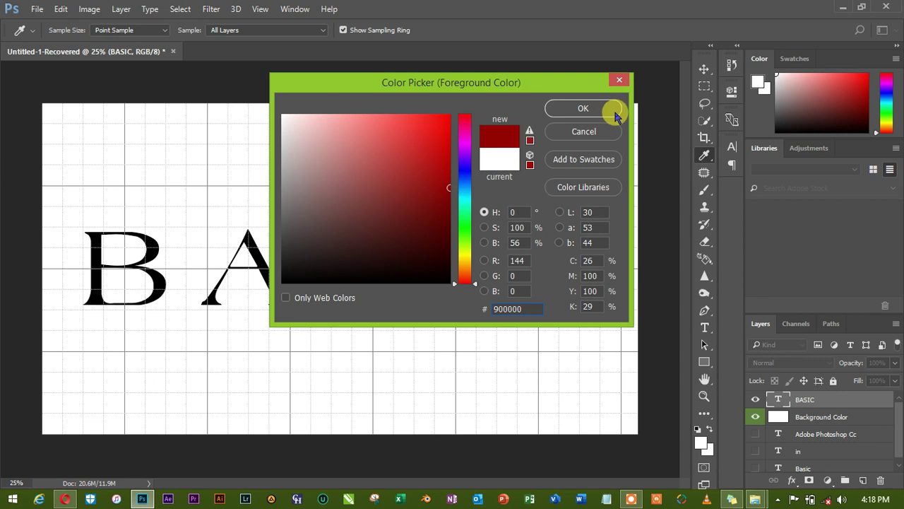
left_click(609, 107)
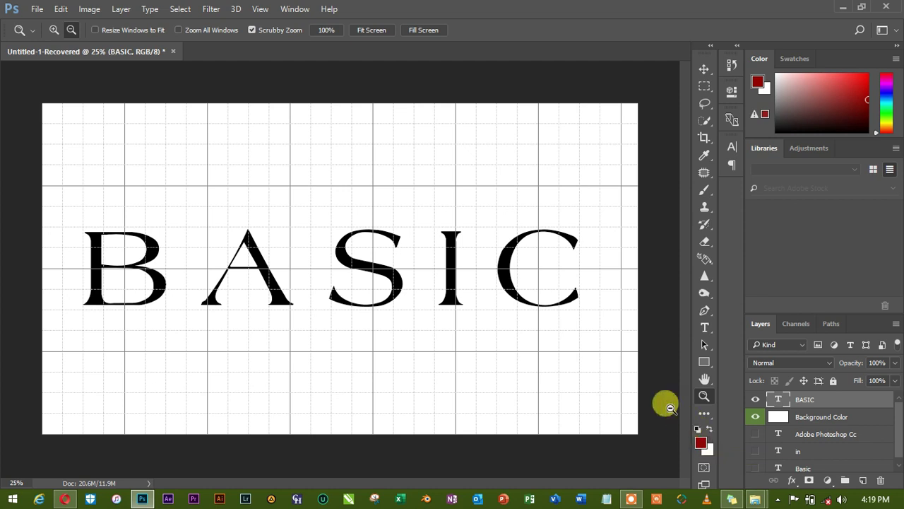
key("x")
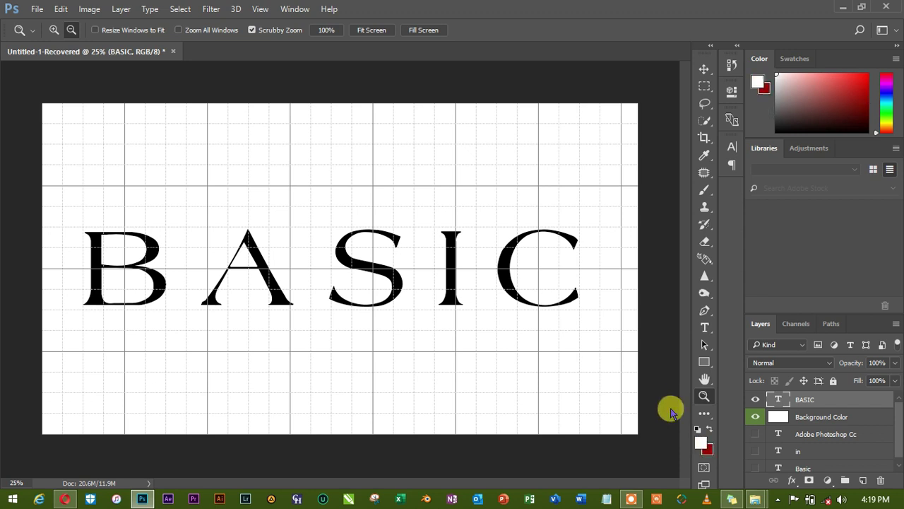
key("x")
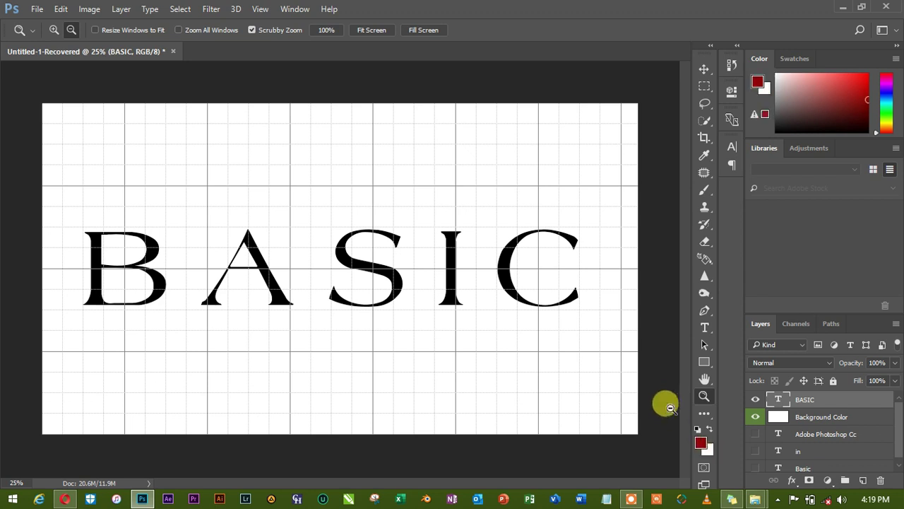